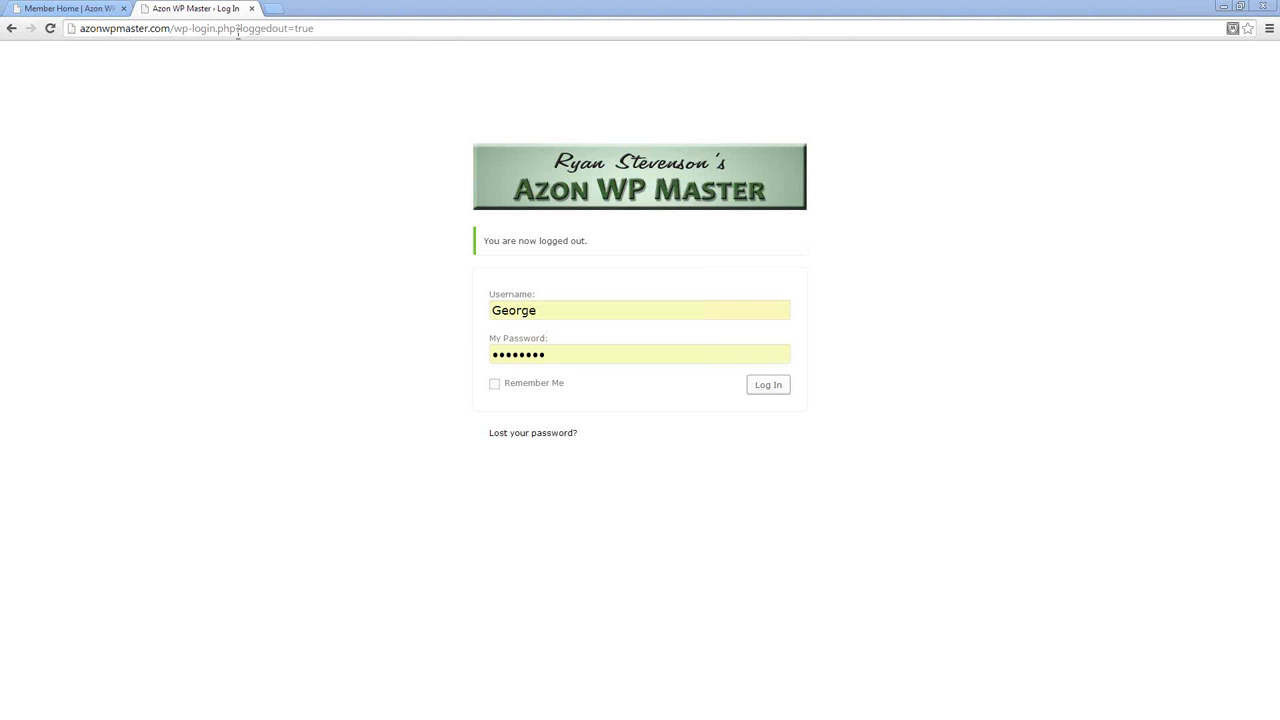
Log back in to the WordPress site with the pre-filled administrator credentials
{"action": "left_click_drag", "start_coordinate": [235, 29], "coordinate": [80, 29]}
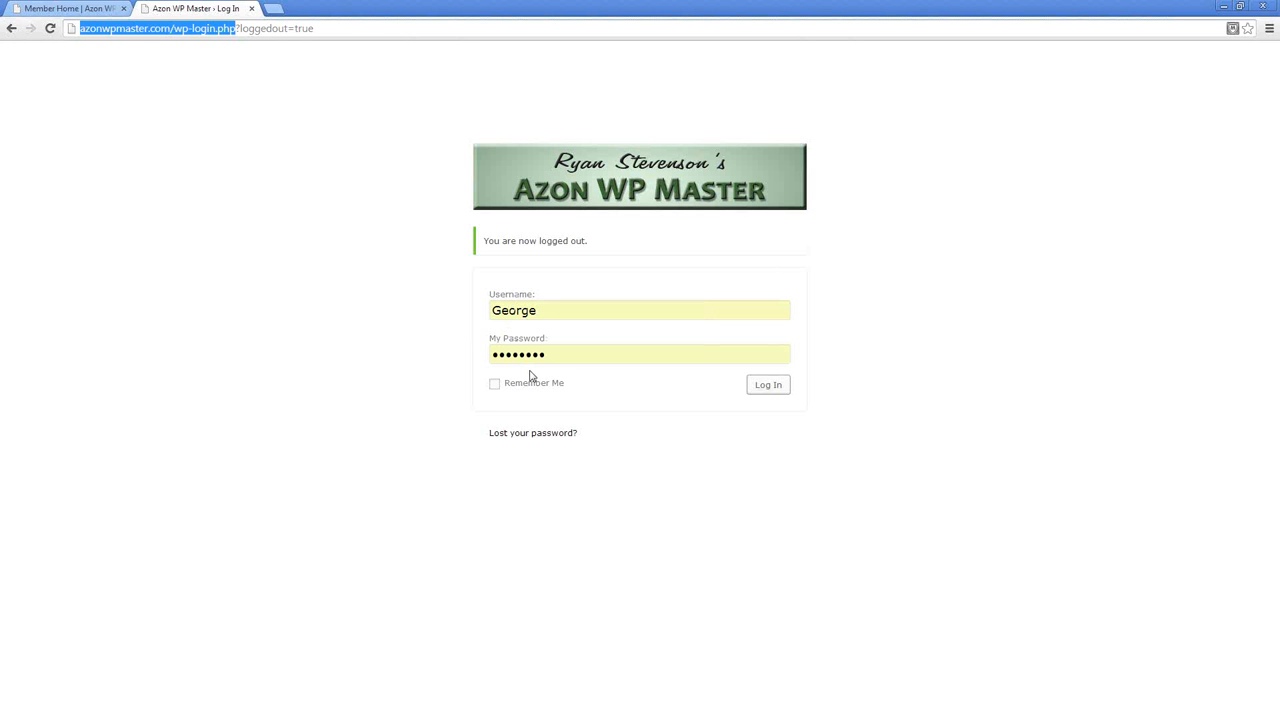
{"action": "left_click", "coordinate": [760, 388]}
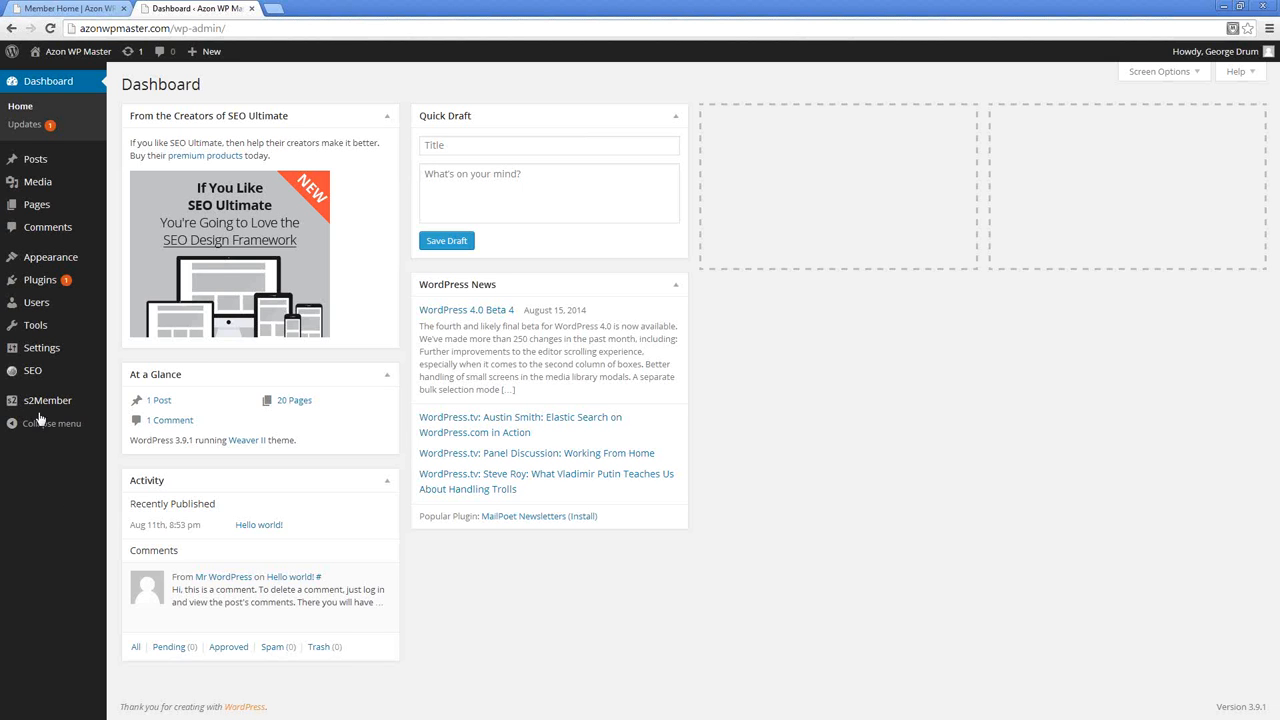
Let the Azon WP Master admin Dashboard finish loading, ready to go to Users
{"action": "mouse_move", "coordinate": [44, 307]}
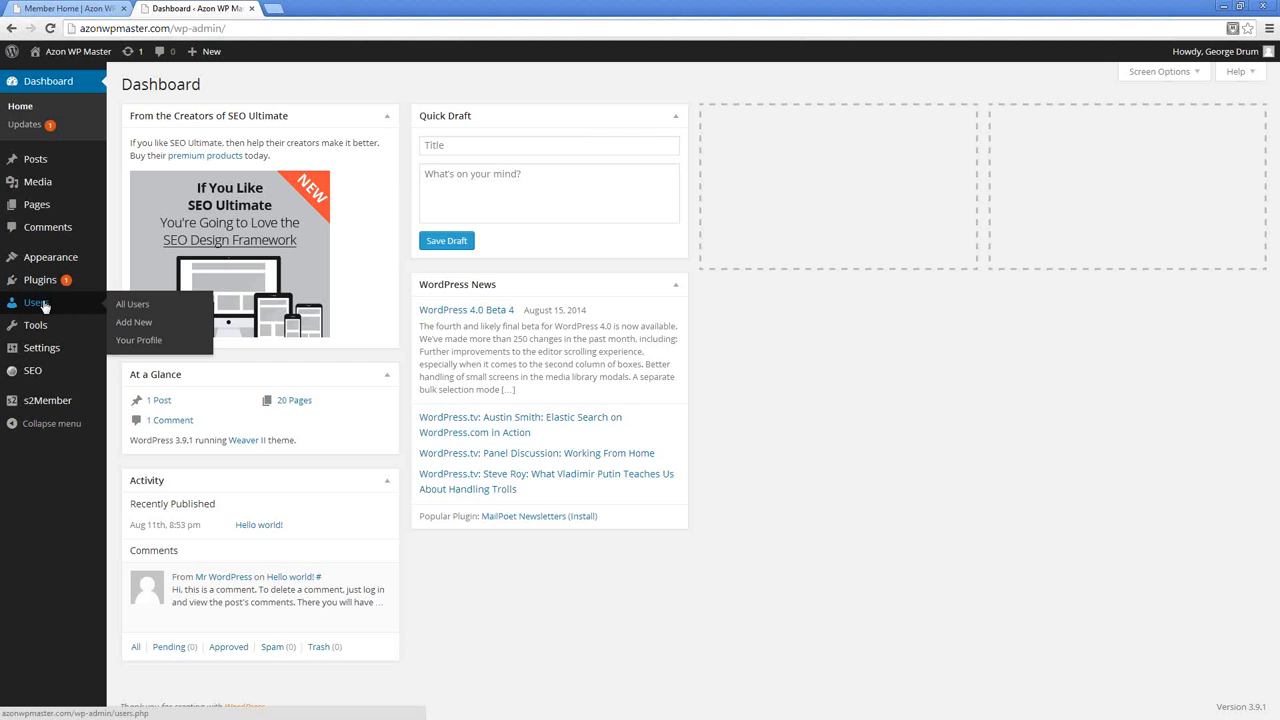
Search the Users list for the administrator's username, leaving a single Administrator account
{"action": "left_click", "coordinate": [69, 305]}
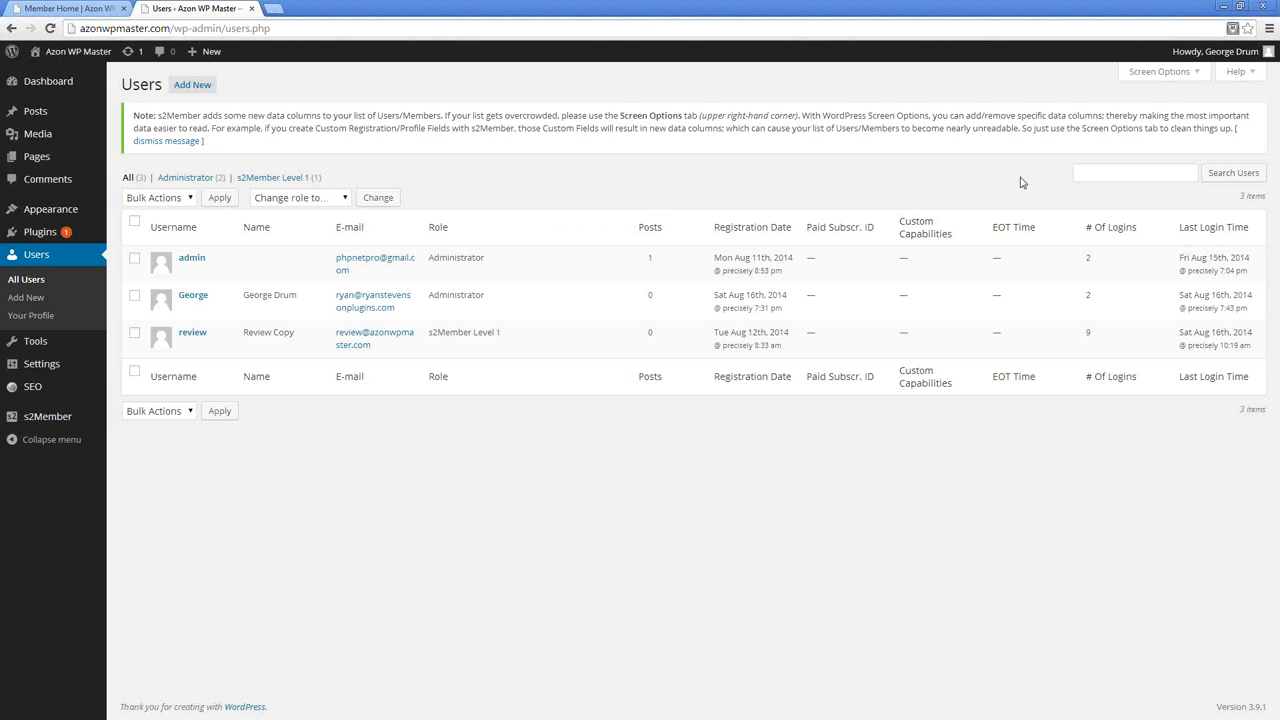
{"action": "left_click", "coordinate": [1106, 175]}
{"action": "type", "text": "George"}
{"action": "left_click", "coordinate": [1233, 176]}
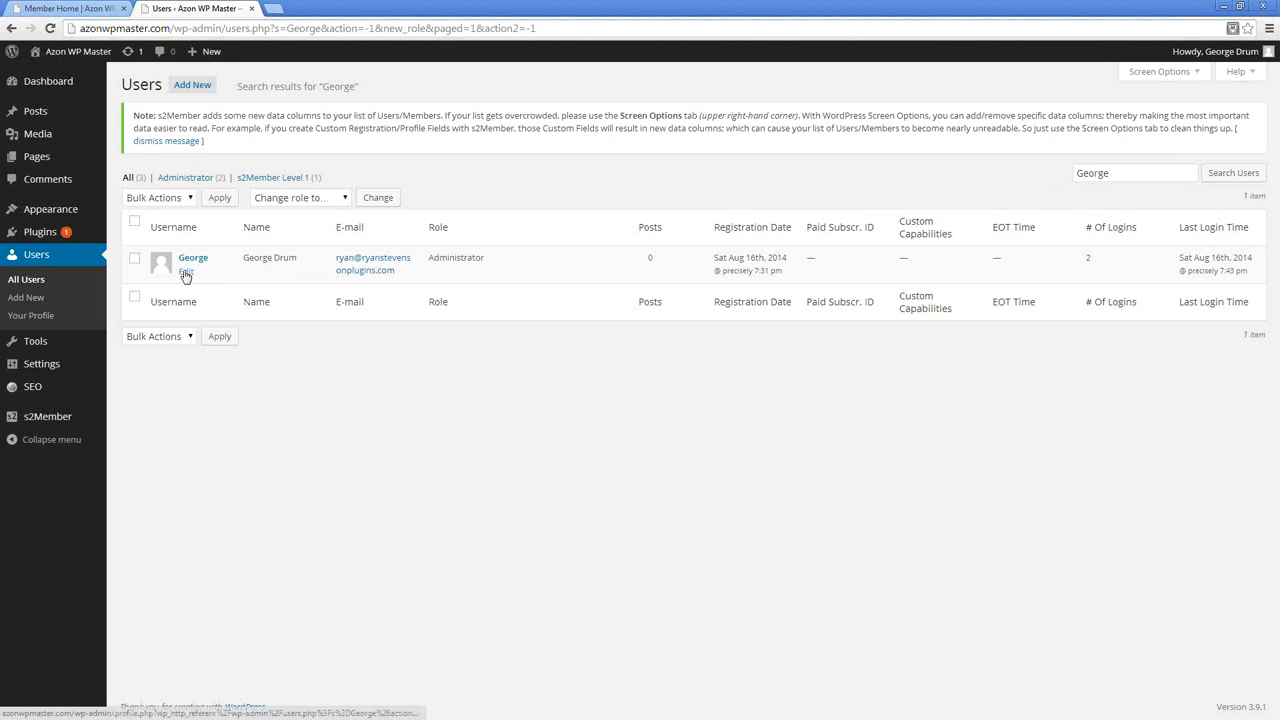
Open the found administrator's profile and look through its e-mail, contact and s2Member fields
{"action": "left_click", "coordinate": [186, 274]}
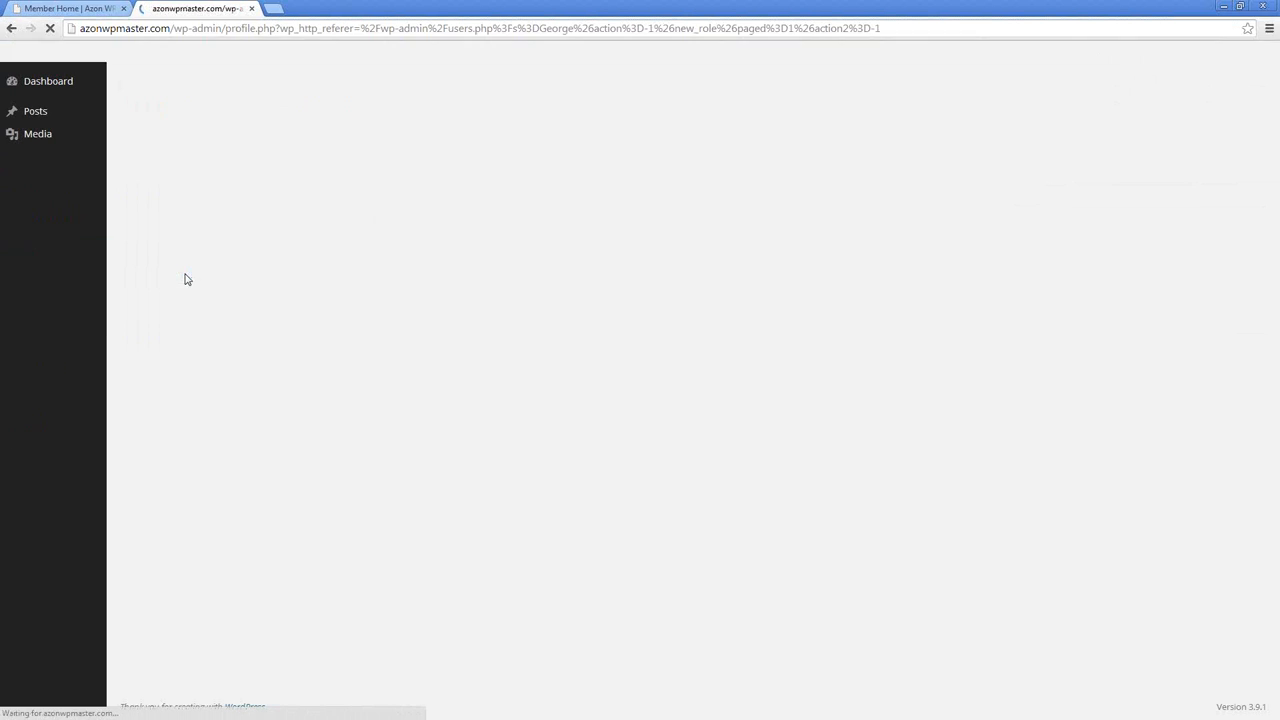
{"action": "scroll", "coordinate": [200, 287], "scroll_direction": "down", "scroll_amount": 2}
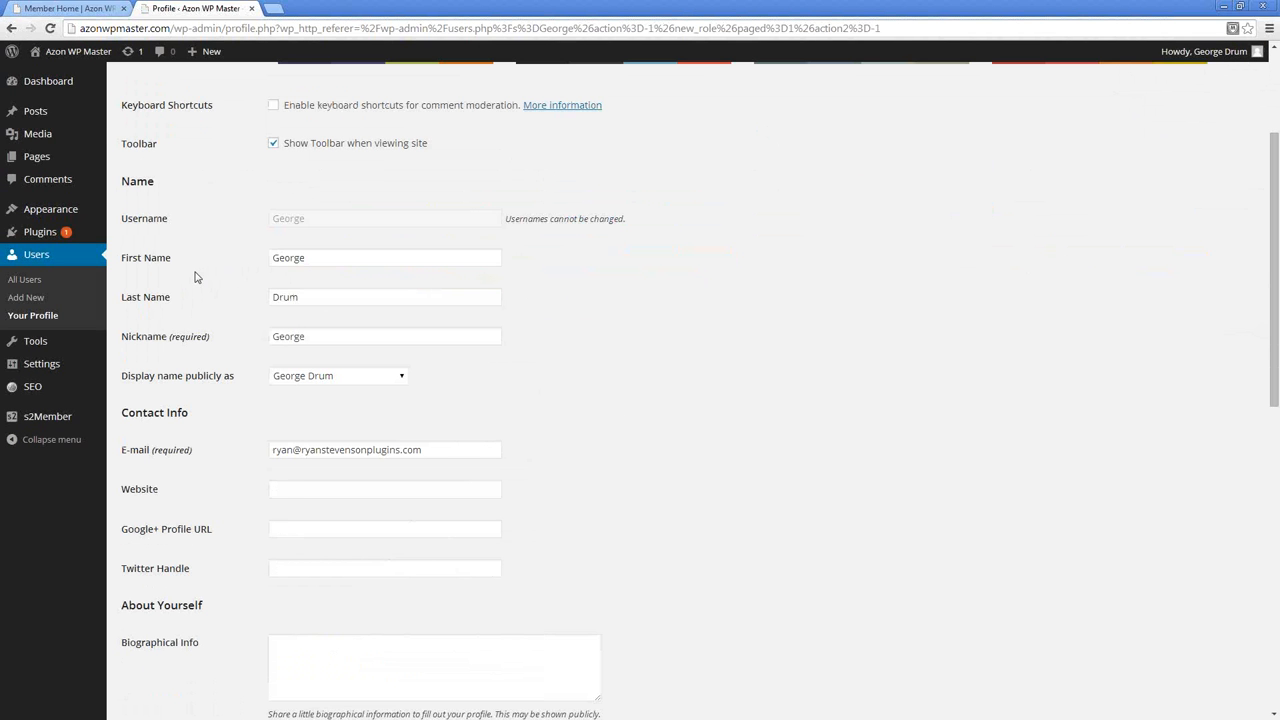
{"action": "left_click_drag", "start_coordinate": [427, 450], "coordinate": [239, 452]}
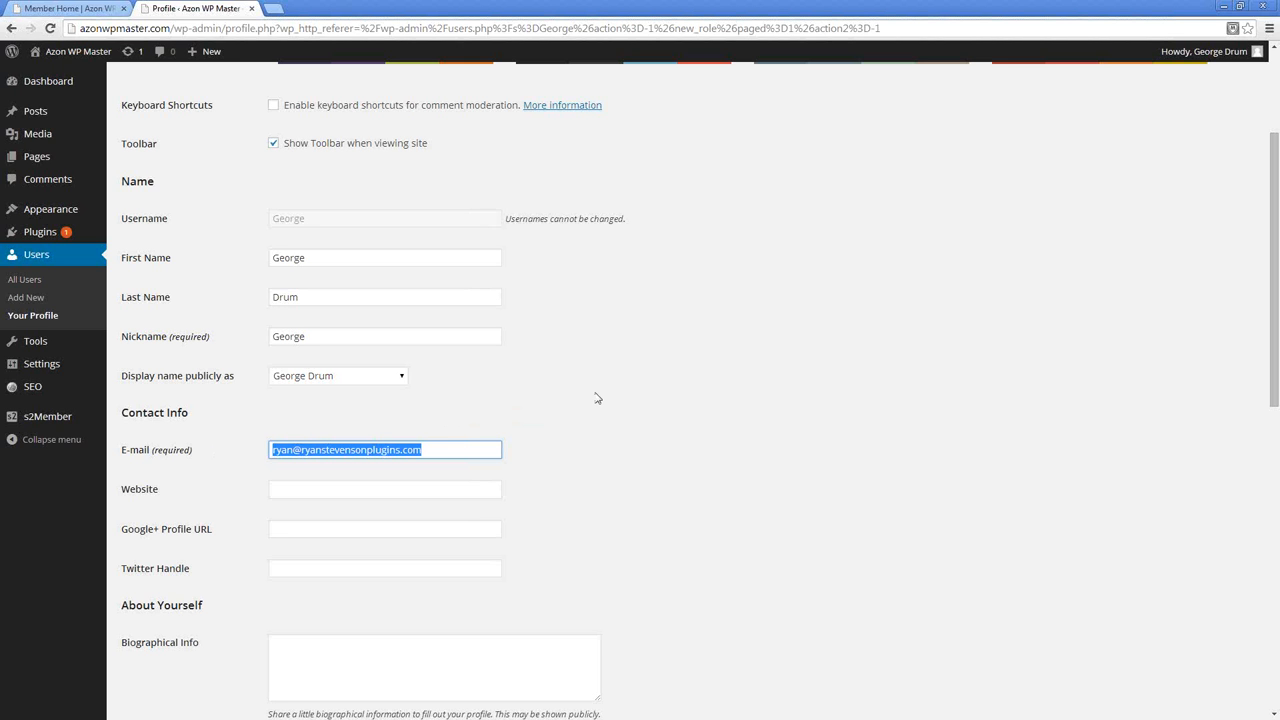
{"action": "left_click", "coordinate": [637, 411]}
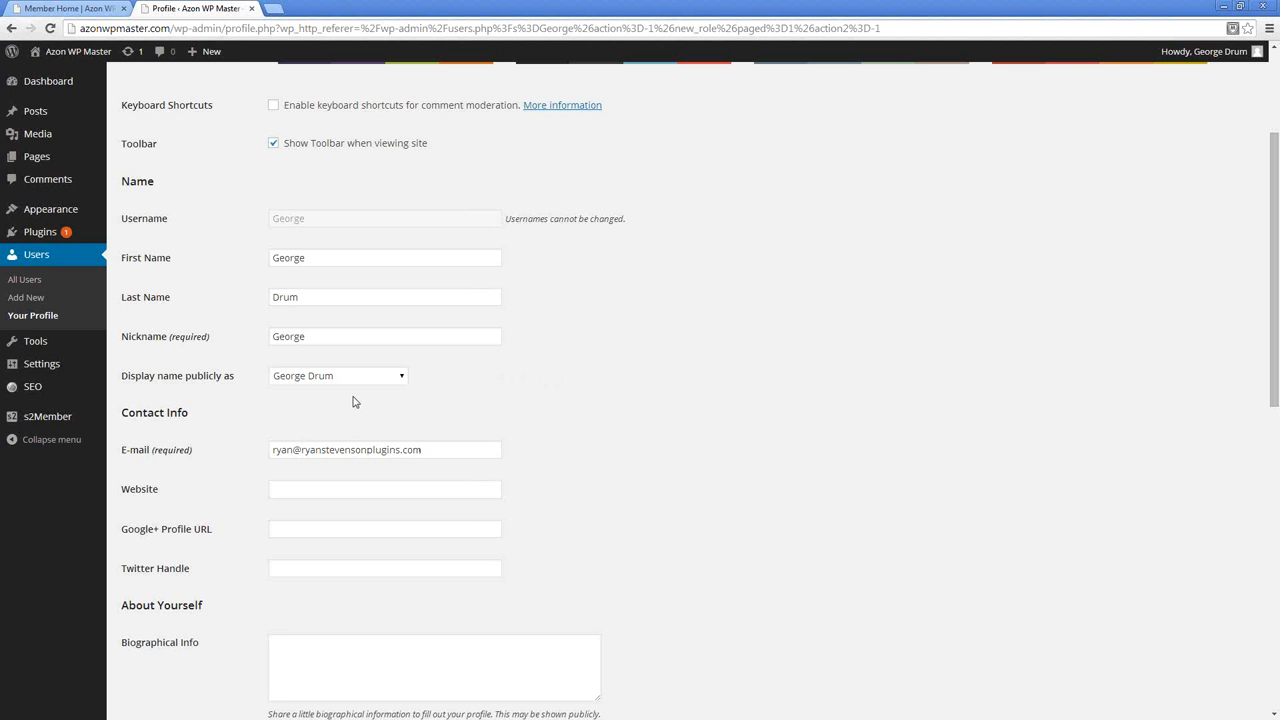
{"action": "scroll", "coordinate": [386, 398], "scroll_direction": "up", "scroll_amount": 2}
{"action": "scroll", "coordinate": [386, 398], "scroll_direction": "down", "scroll_amount": 1}
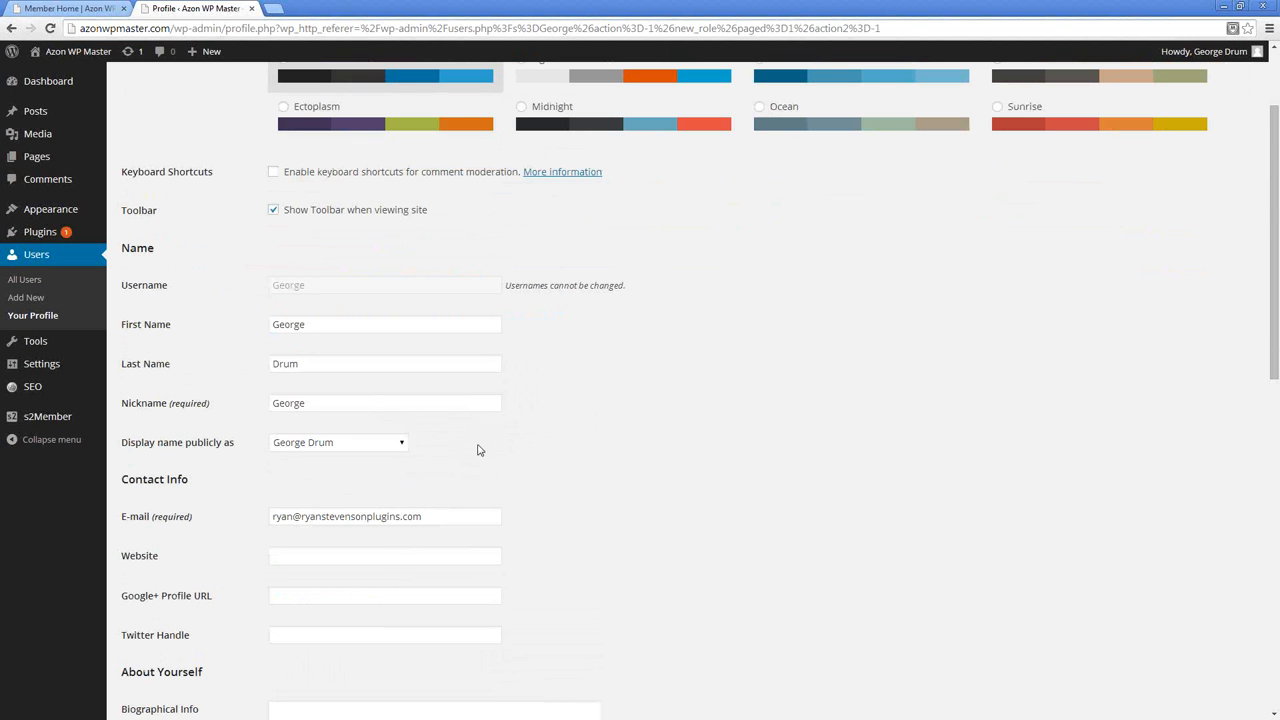
{"action": "scroll", "coordinate": [550, 445], "scroll_direction": "down", "scroll_amount": 2}
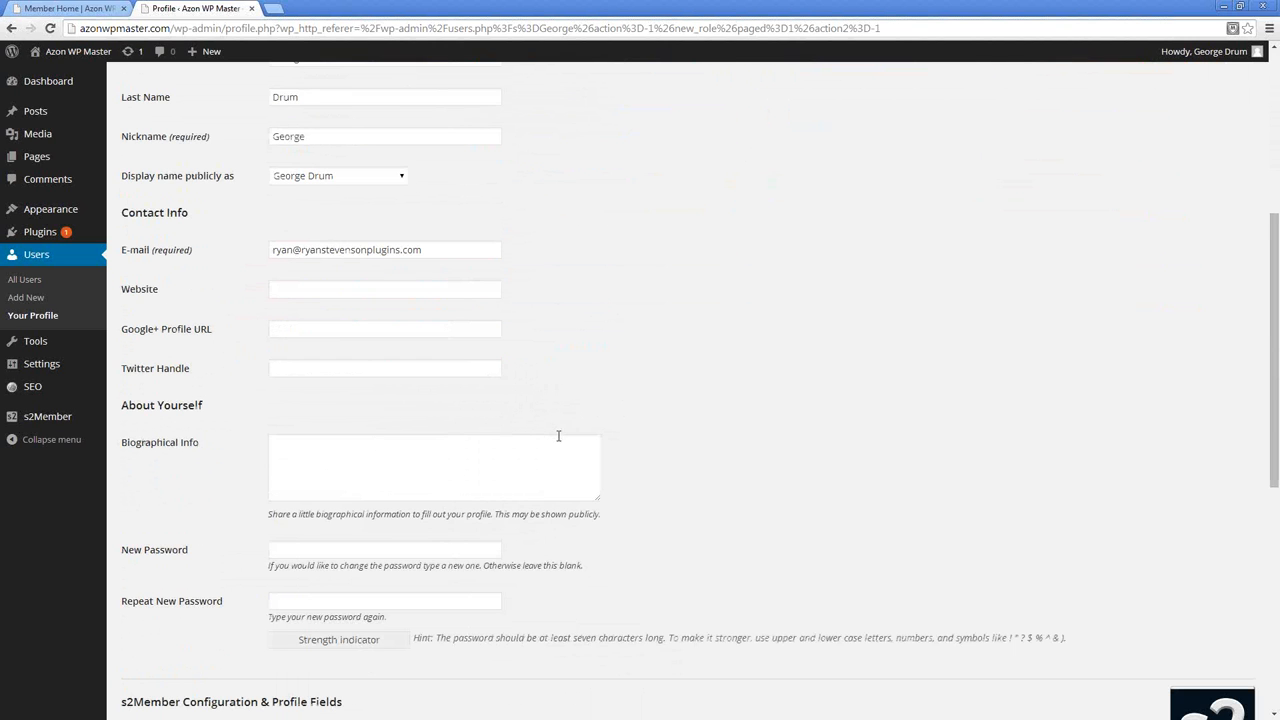
{"action": "scroll", "coordinate": [600, 320], "scroll_direction": "down", "scroll_amount": 2}
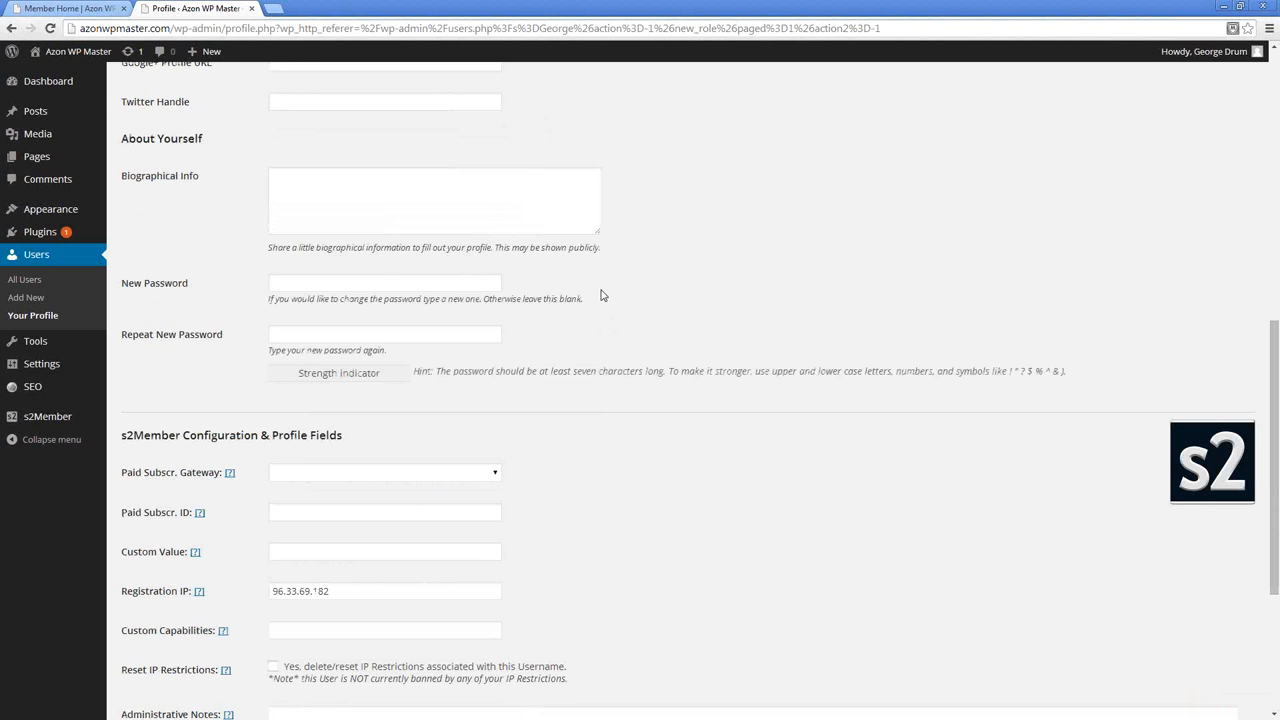
{"action": "scroll", "coordinate": [606, 300], "scroll_direction": "up", "scroll_amount": 5}
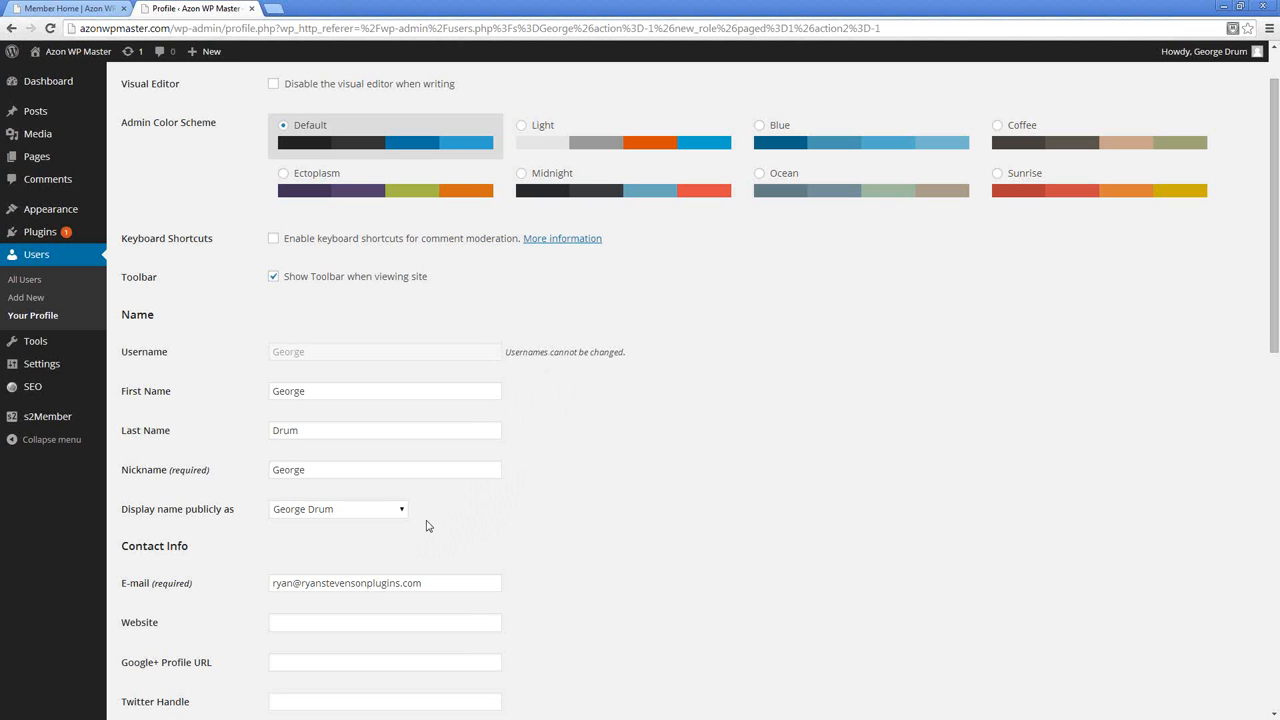
Check the profile's e-mail and s2Member configuration fields, then go back to Member Home
{"action": "left_click_drag", "start_coordinate": [430, 583], "coordinate": [258, 593]}
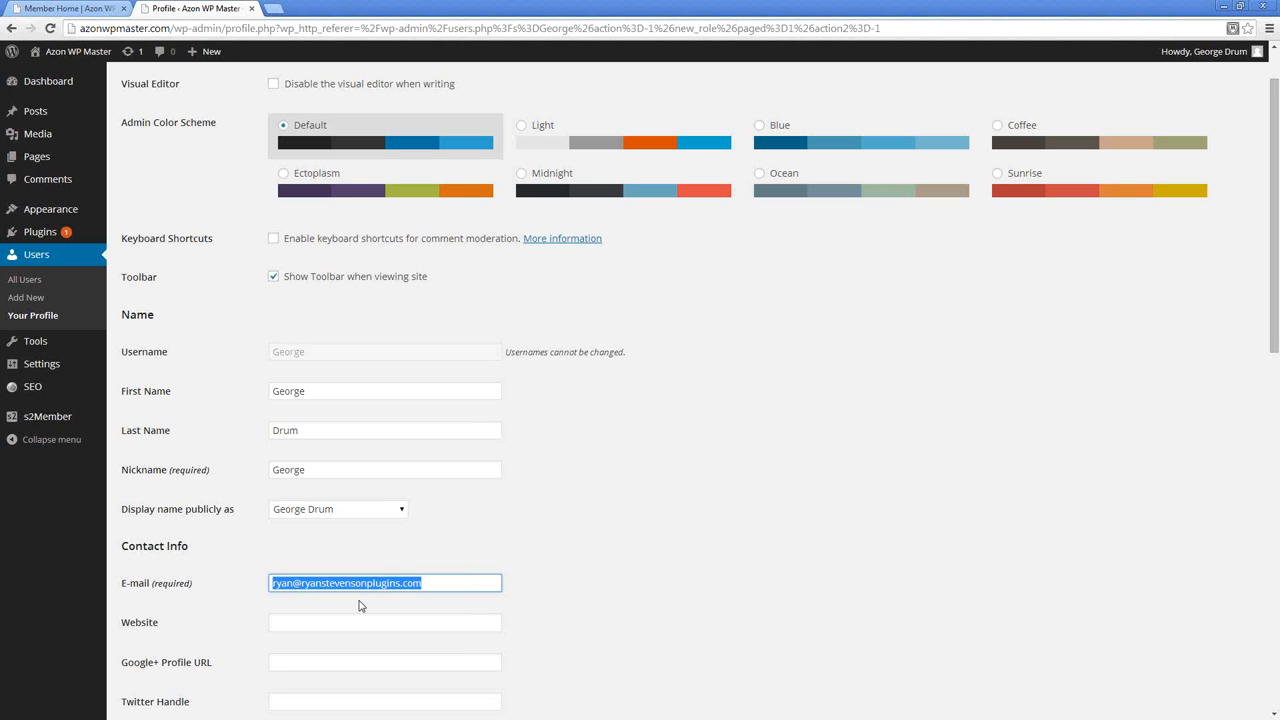
{"action": "left_click", "coordinate": [588, 530]}
{"action": "scroll", "coordinate": [561, 530], "scroll_direction": "down", "scroll_amount": 2}
{"action": "scroll", "coordinate": [573, 504], "scroll_direction": "down", "scroll_amount": 2}
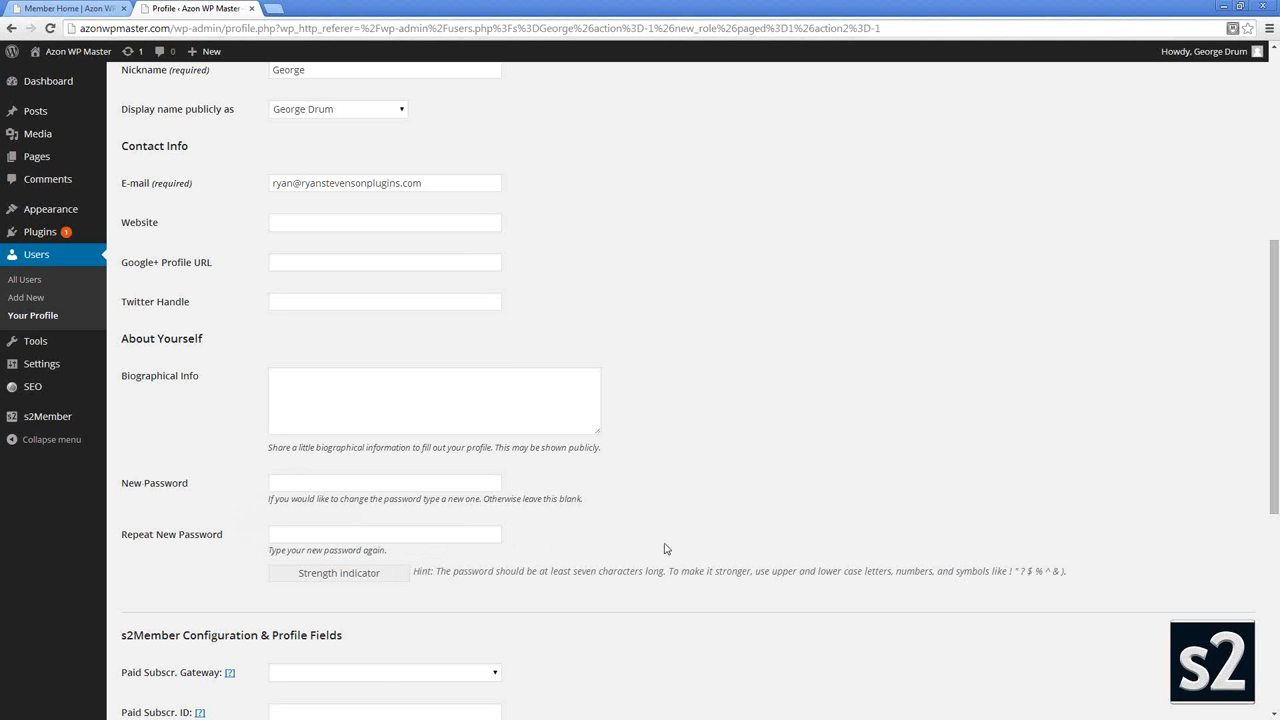
{"action": "scroll", "coordinate": [664, 549], "scroll_direction": "up", "scroll_amount": 3}
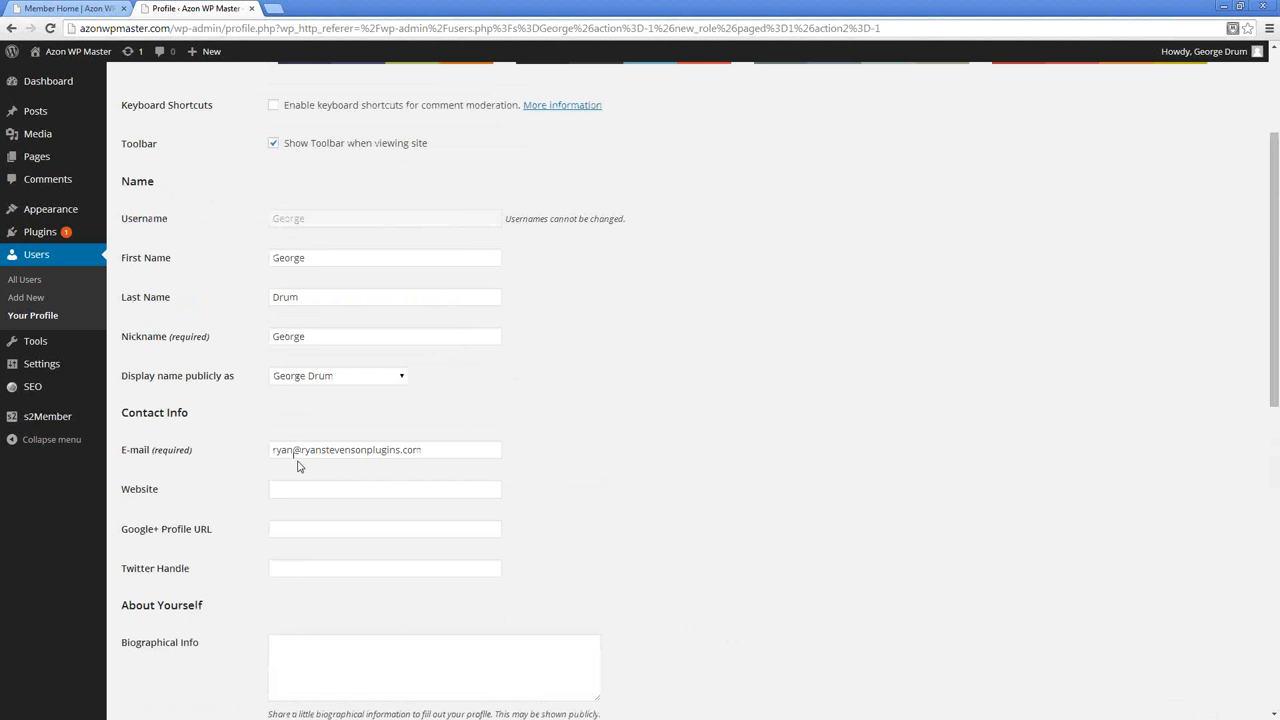
{"action": "scroll", "coordinate": [652, 436], "scroll_direction": "down", "scroll_amount": 2}
{"action": "scroll", "coordinate": [657, 432], "scroll_direction": "down", "scroll_amount": 3}
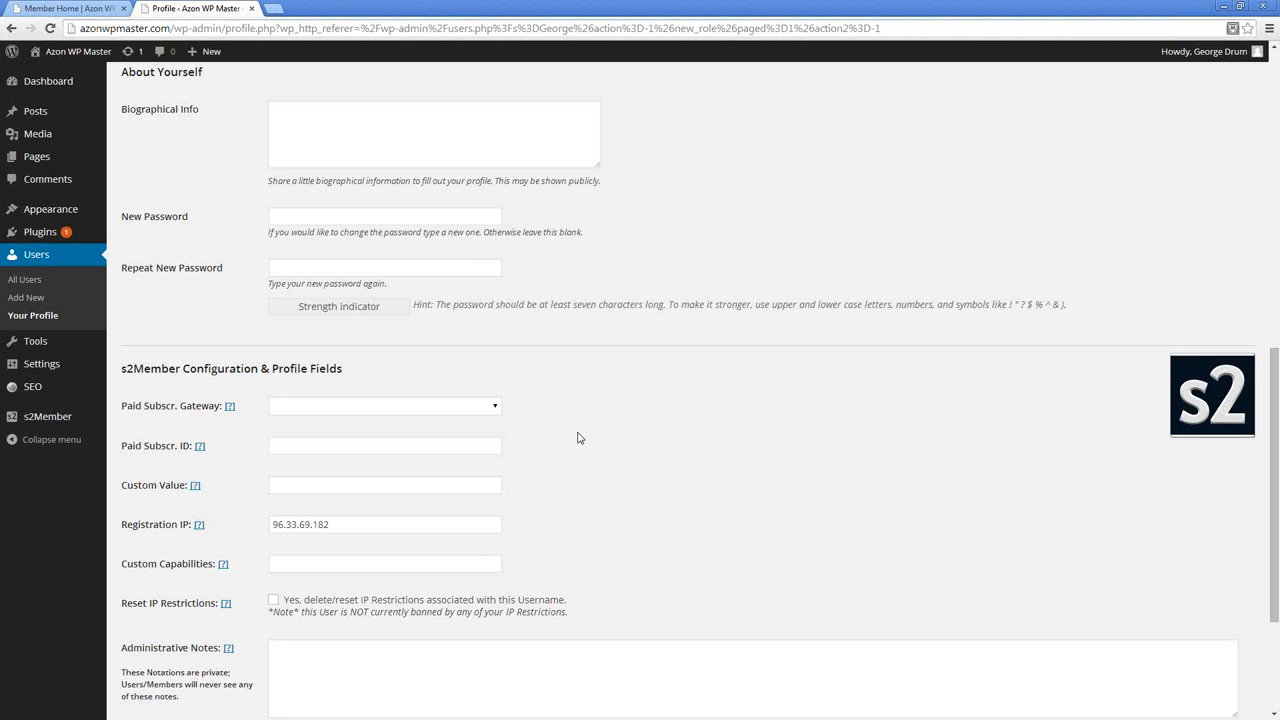
{"action": "left_click", "coordinate": [78, 10]}
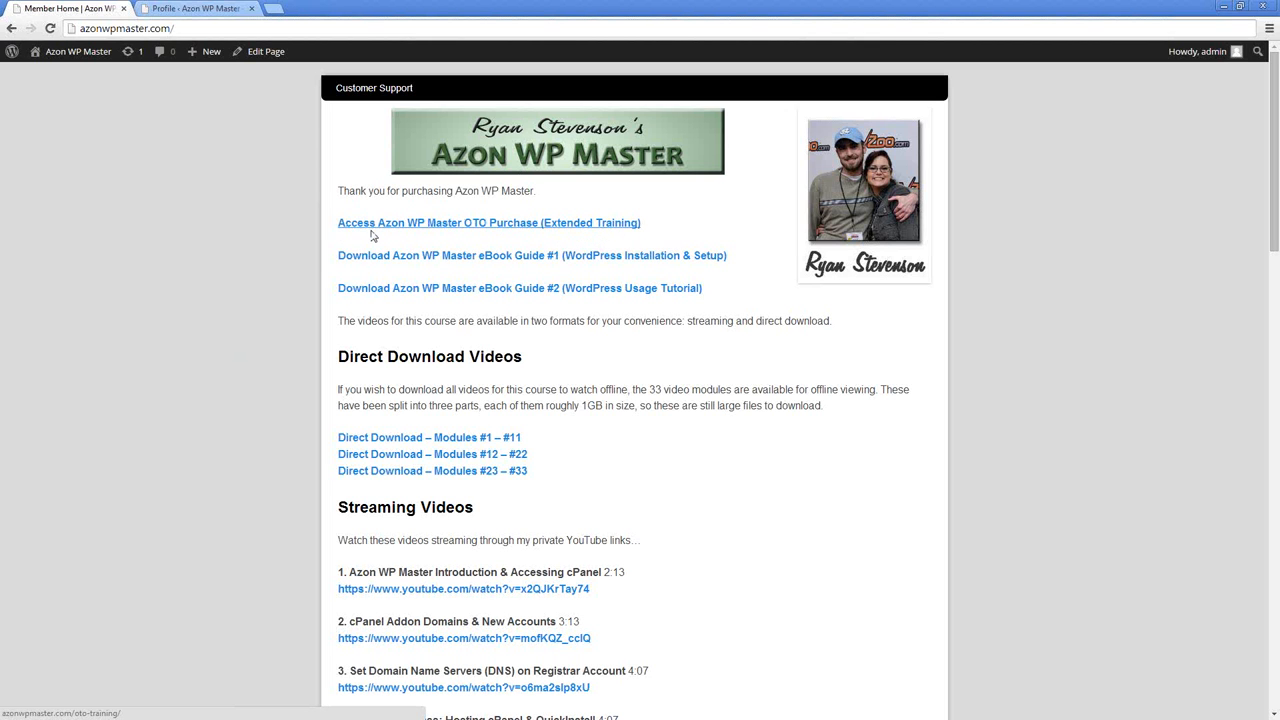
Highlight the 'Access Azon WP Master OTO Purchase (Extended Training)' link text, then deselect it
{"action": "left_click_drag", "start_coordinate": [652, 223], "coordinate": [337, 223]}
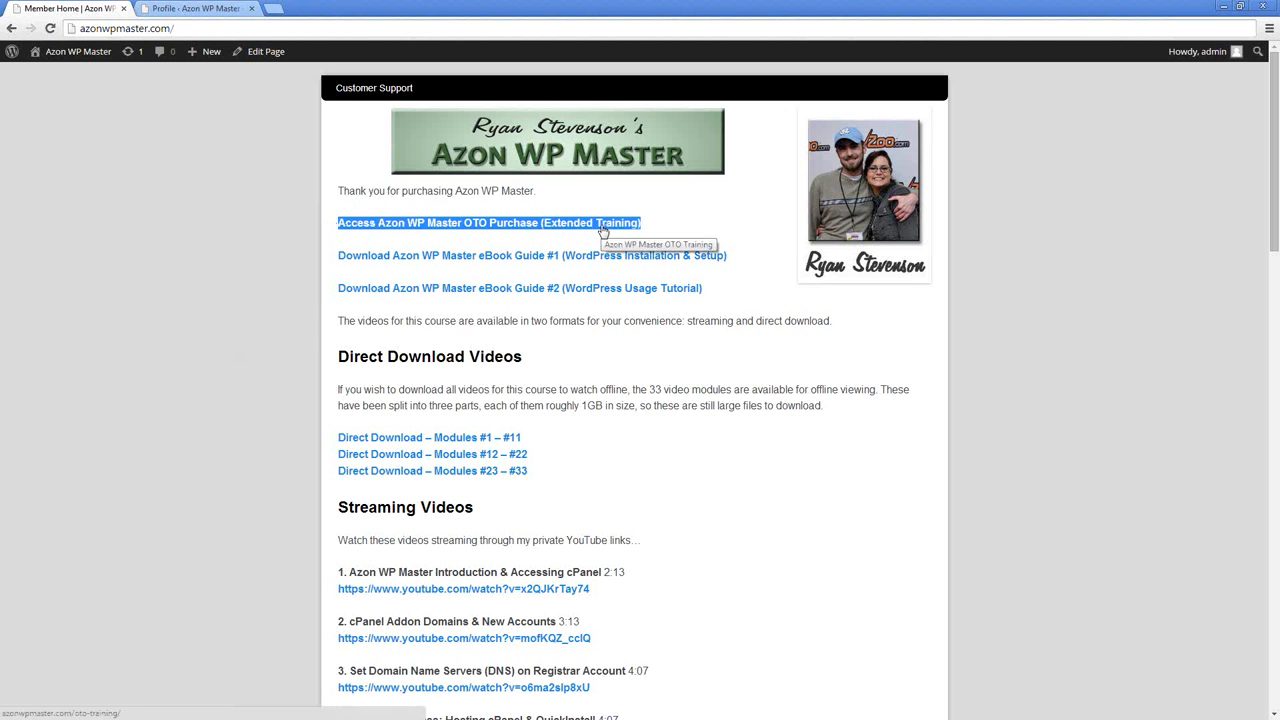
{"action": "left_click", "coordinate": [524, 228]}
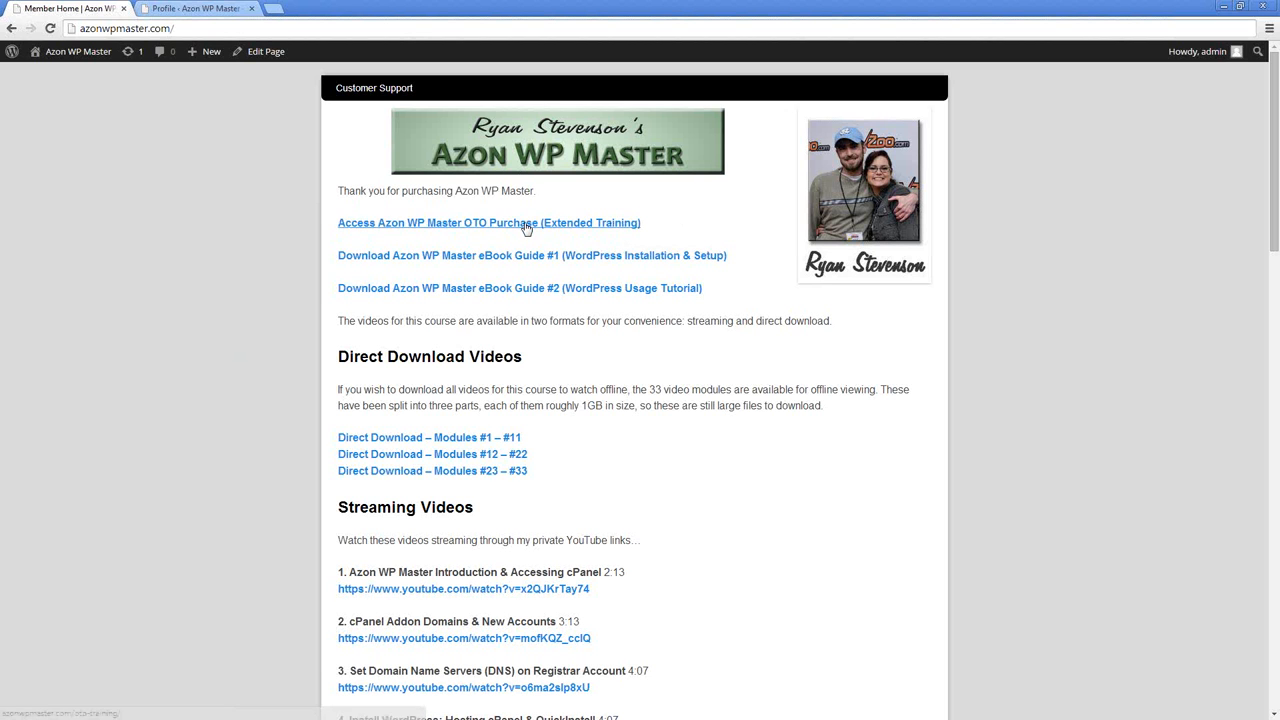
Follow the OTO Purchase (Extended Training) link to the OTO sales page
{"action": "left_click", "coordinate": [526, 228]}
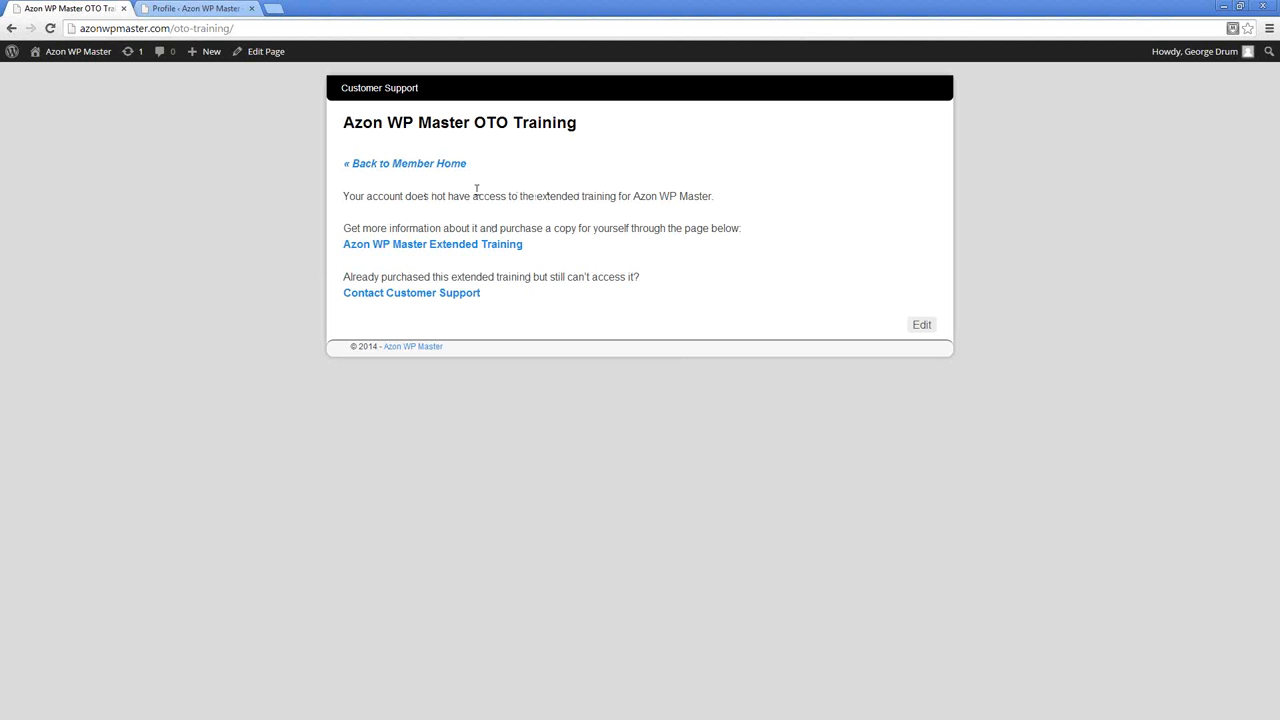
{"action": "mouse_move", "coordinate": [1195, 52]}
{"action": "left_click", "coordinate": [422, 249]}
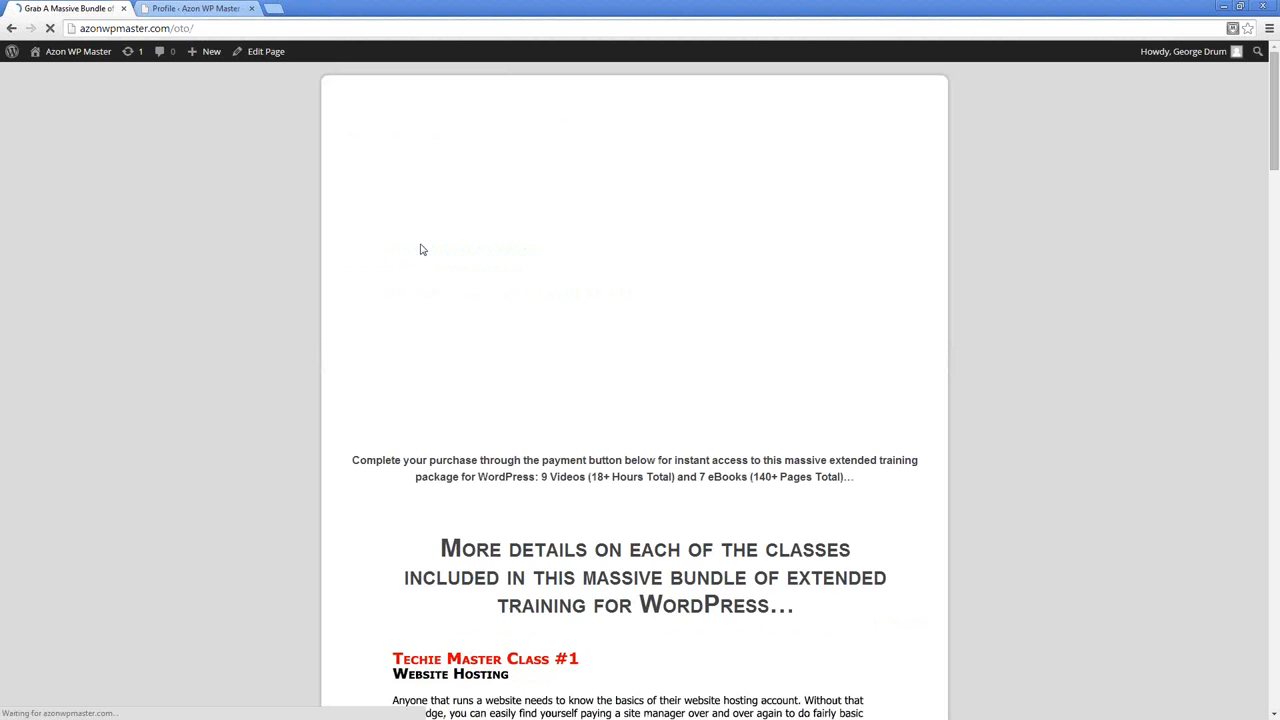
{"action": "key", "text": "alt+Left"}
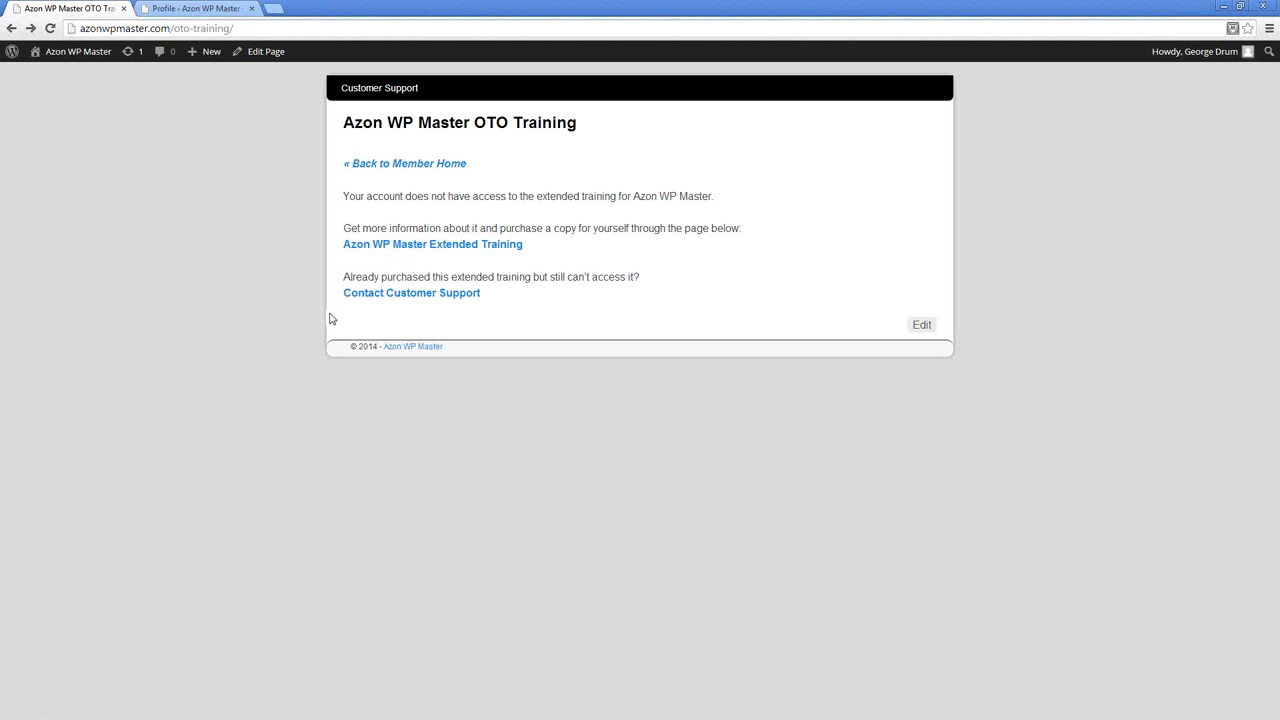
{"action": "left_click", "coordinate": [193, 14]}
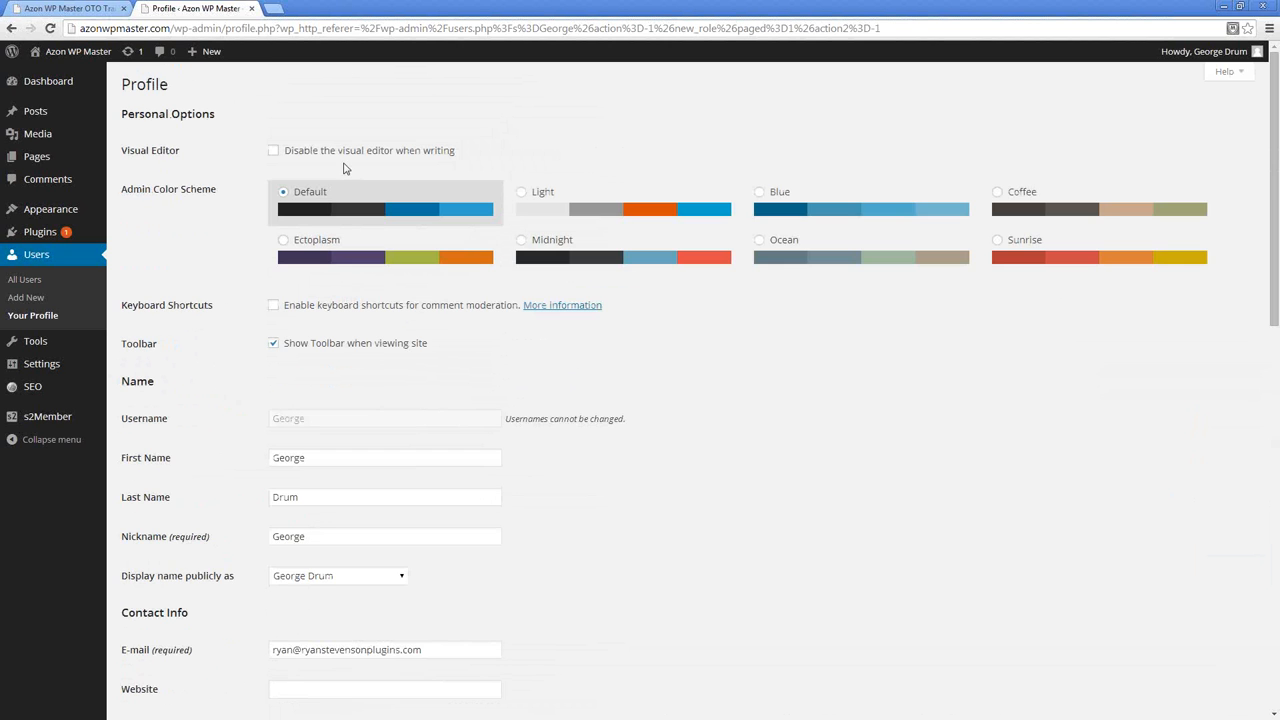
Scroll the profile down to the s2Member Configuration & Profile Fields section
{"action": "scroll", "coordinate": [486, 314], "scroll_direction": "down", "scroll_amount": 7}
{"action": "scroll", "coordinate": [419, 418], "scroll_direction": "down", "scroll_amount": 2}
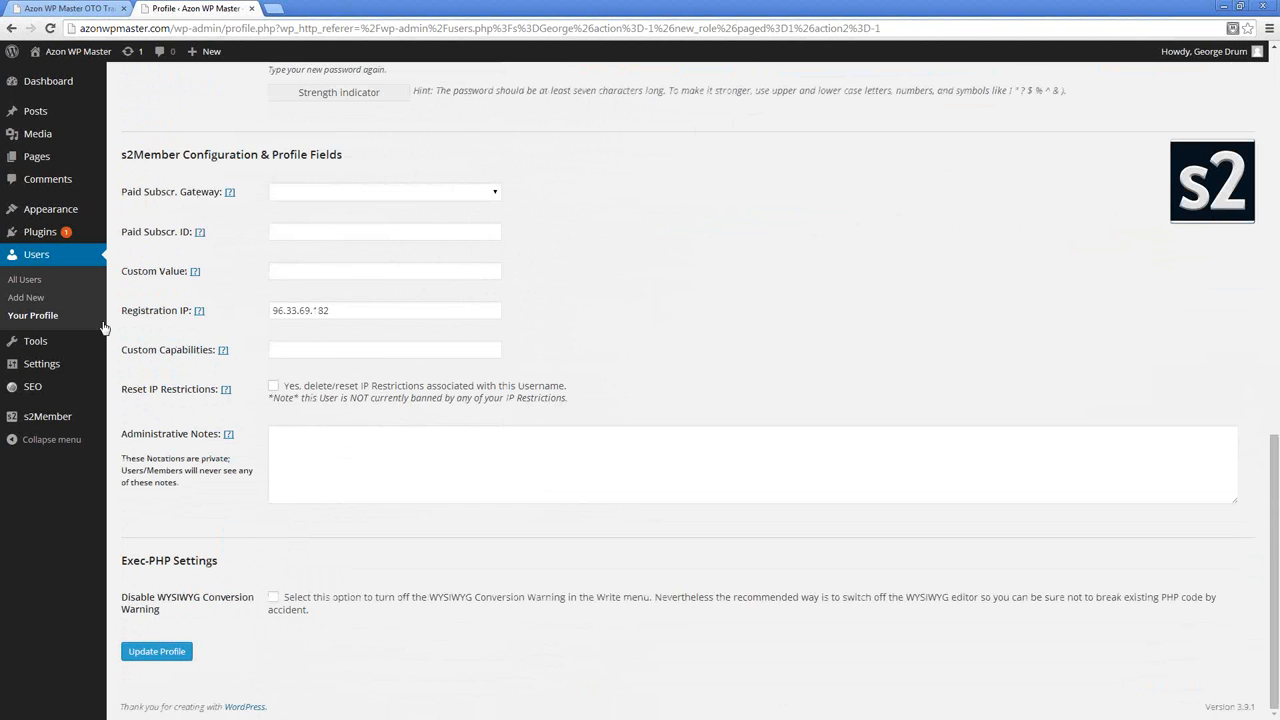
Enter OTO as the s2Member Custom Value and save it with Update Profile
{"action": "left_click", "coordinate": [300, 267]}
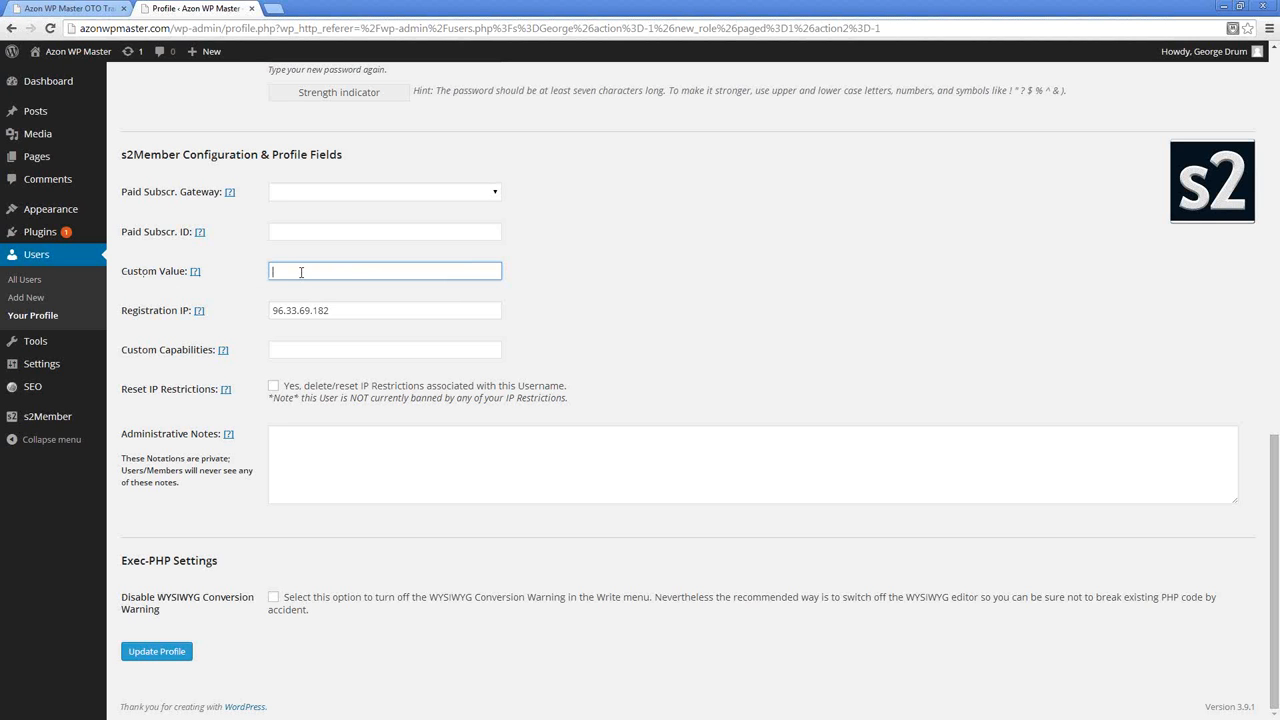
{"action": "type", "text": "OTO"}
{"action": "double_click", "coordinate": [300, 271]}
{"action": "left_click", "coordinate": [291, 287]}
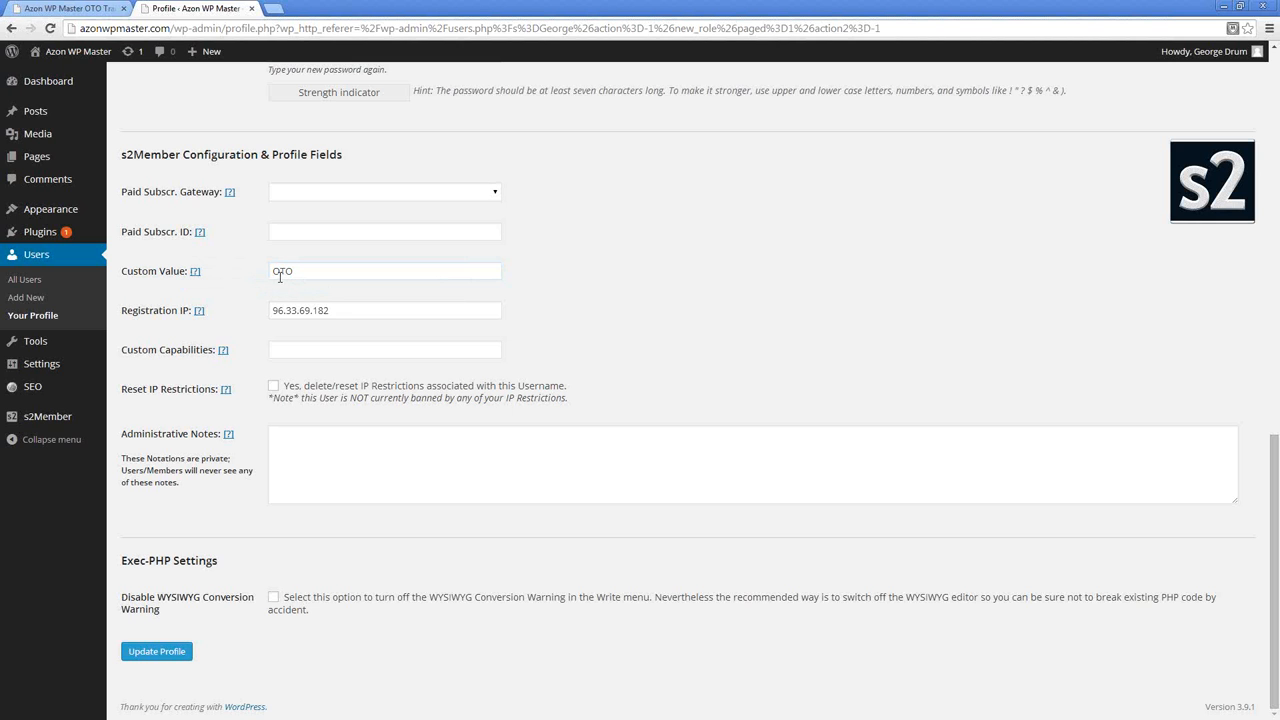
{"action": "double_click", "coordinate": [280, 274]}
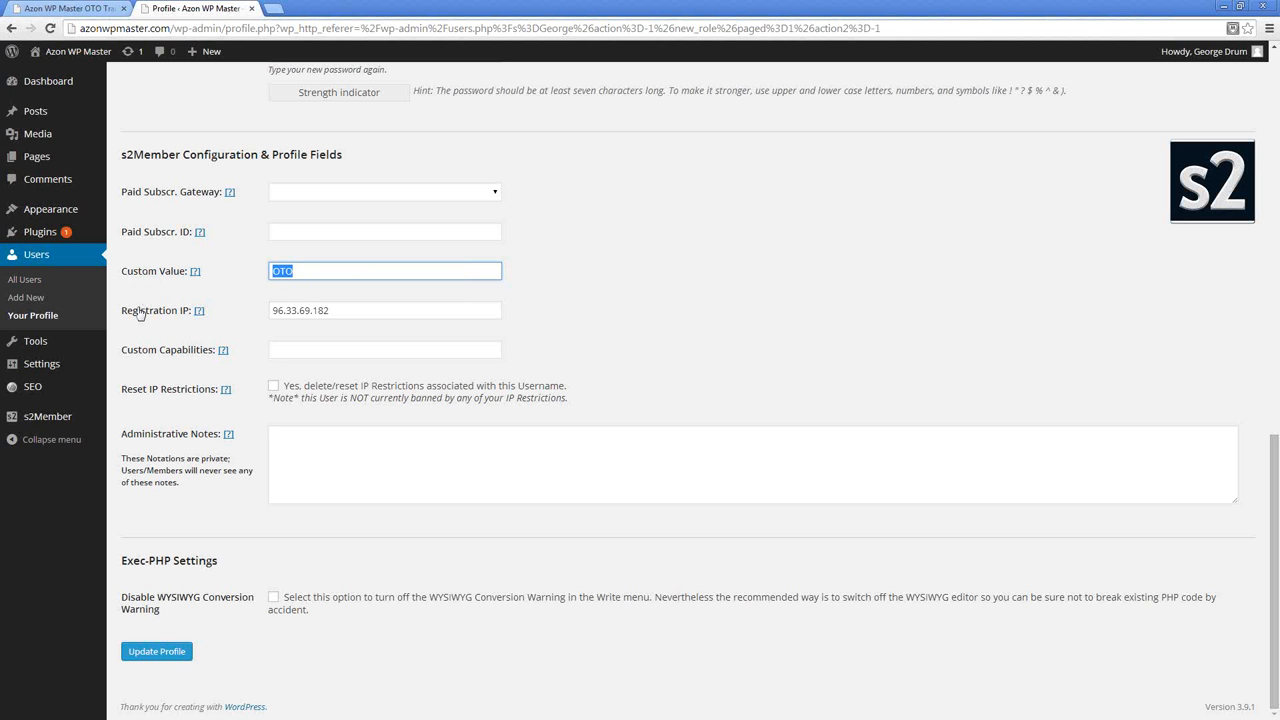
{"action": "left_click", "coordinate": [136, 648]}
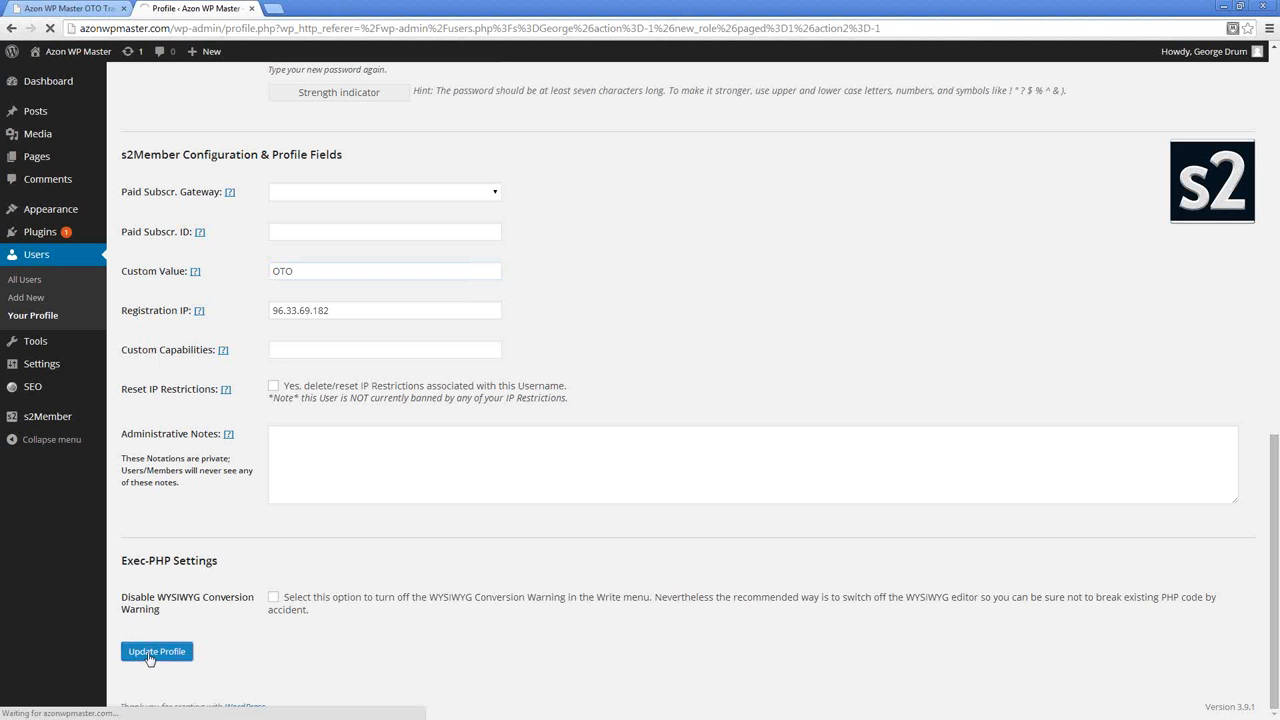
Reload the OTO Training page to confirm the extended training lessons now appear
{"action": "left_click", "coordinate": [56, 9]}
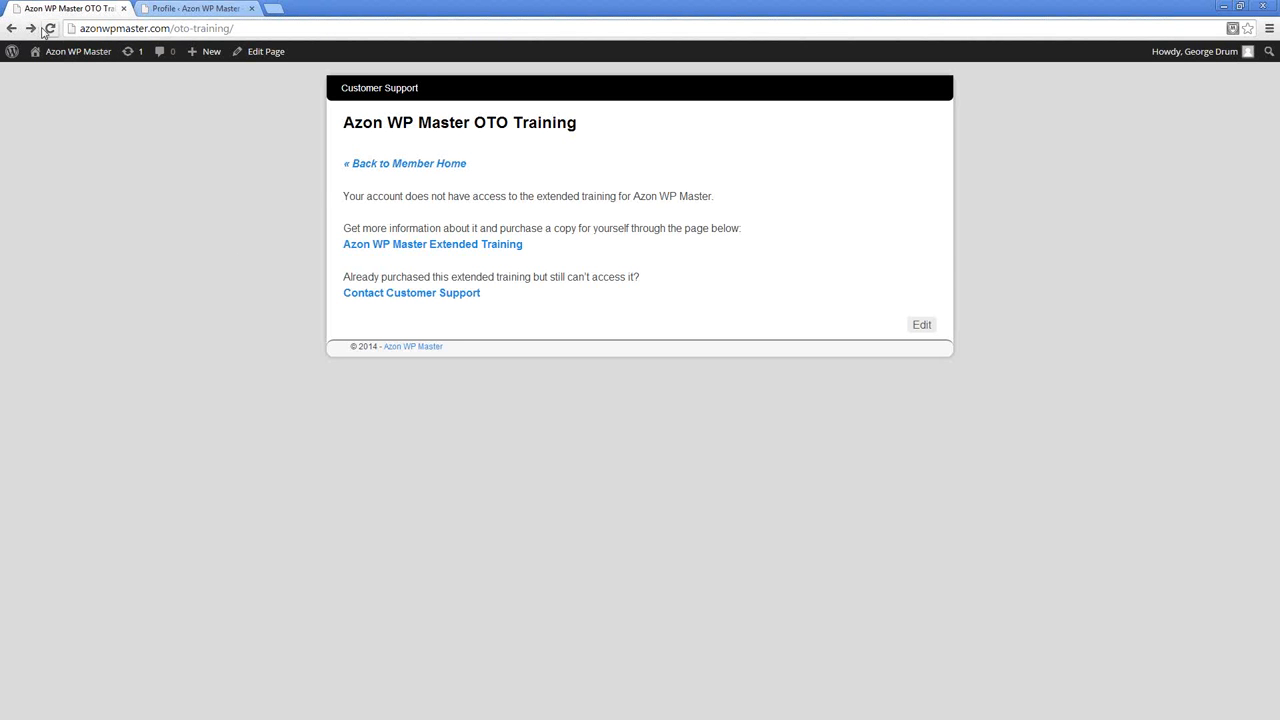
{"action": "left_click", "coordinate": [49, 30]}
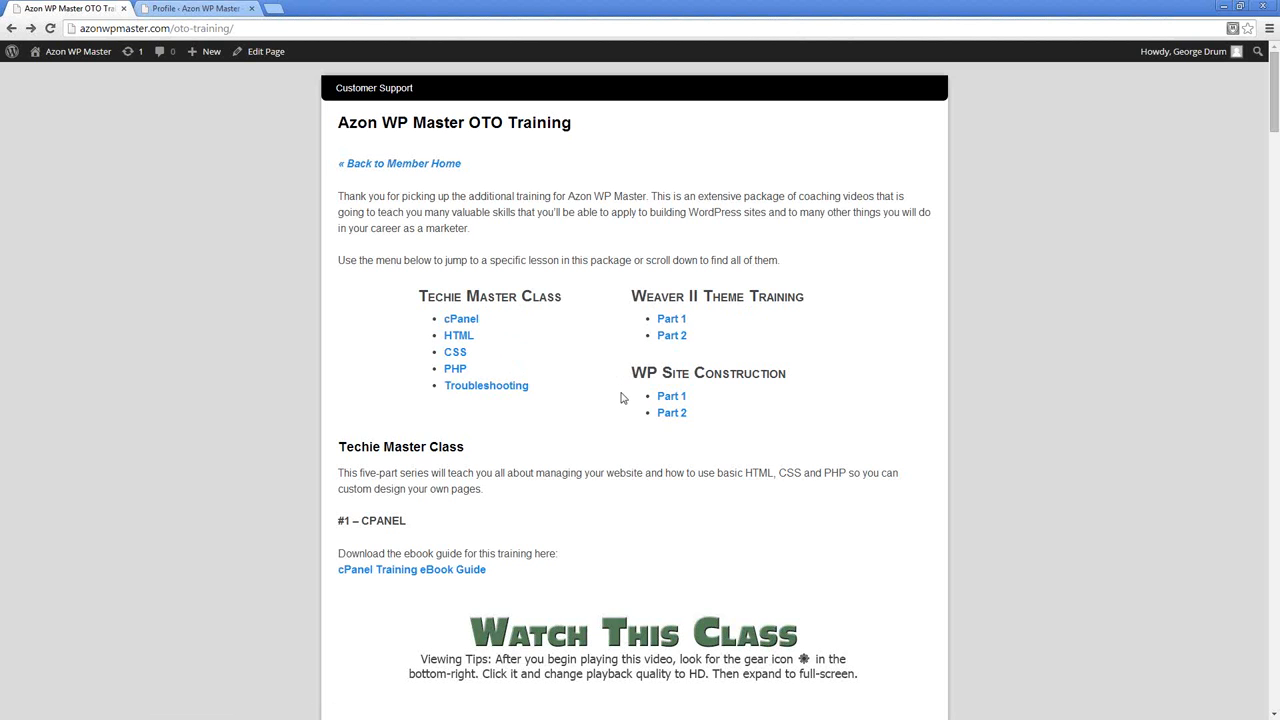
{"action": "left_click", "coordinate": [668, 418]}
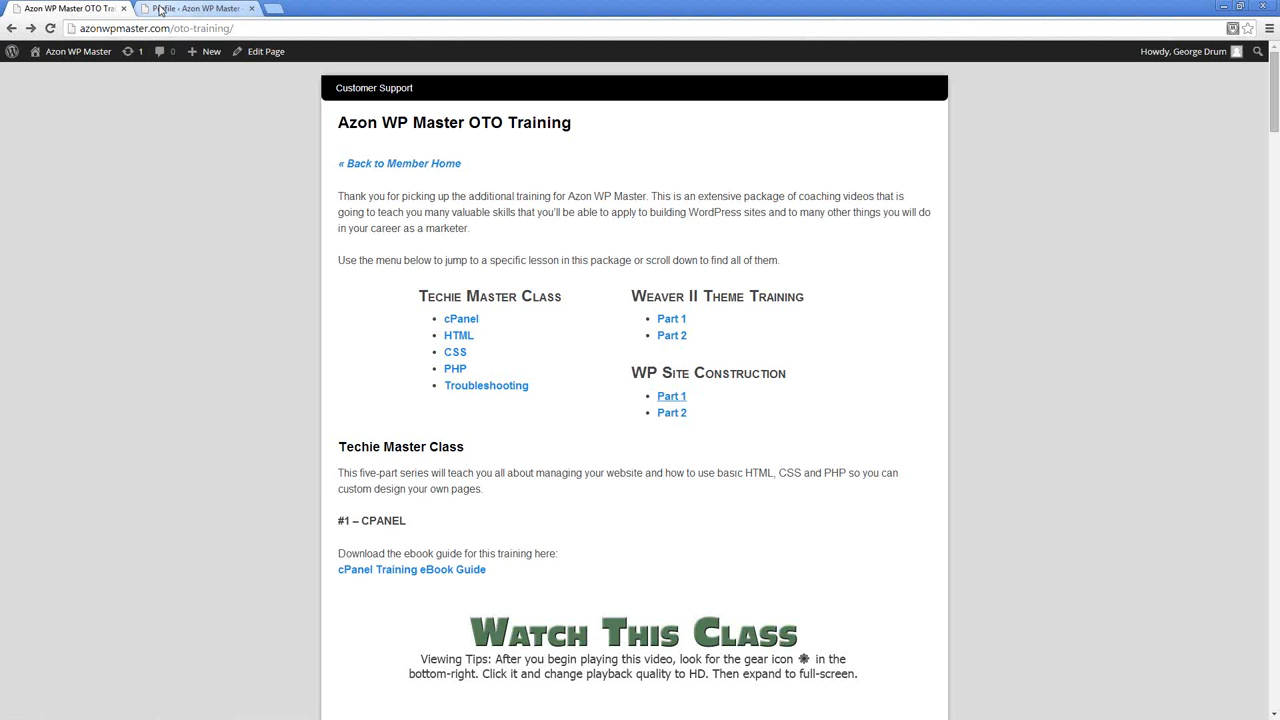
Go back to Member Home, then return to the member's updated profile tab
{"action": "left_click", "coordinate": [380, 164]}
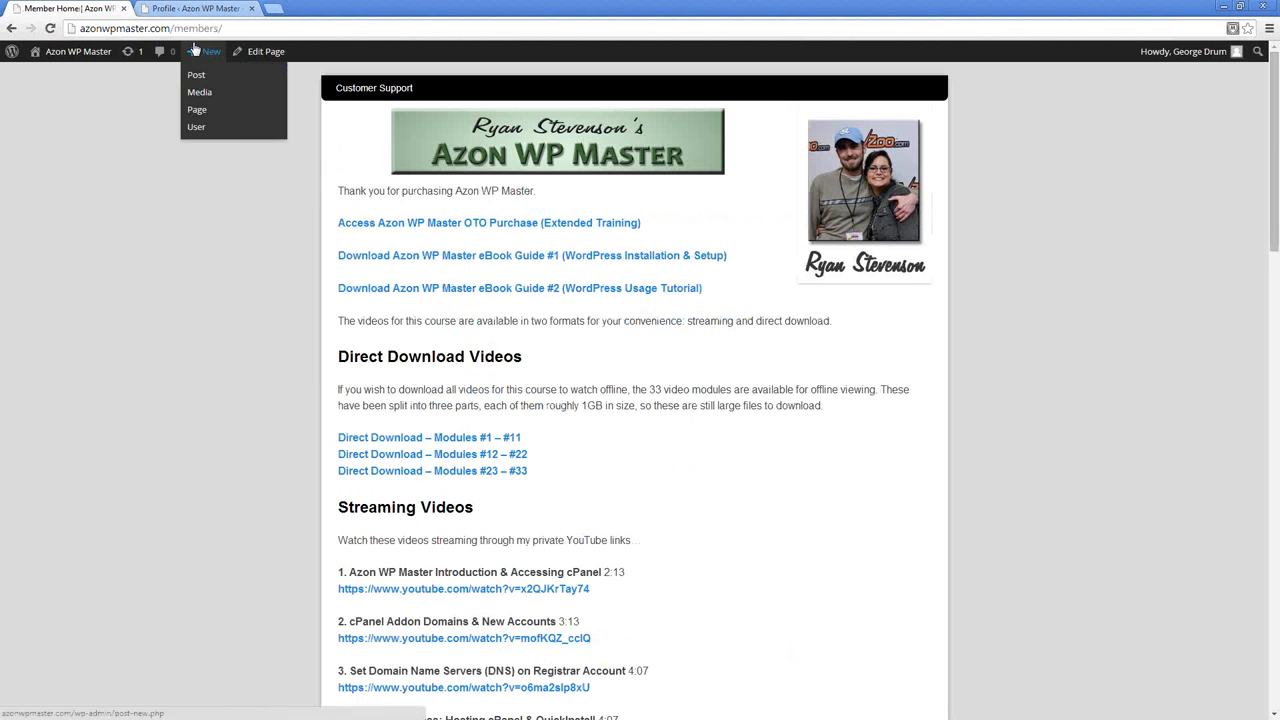
{"action": "left_click", "coordinate": [178, 8]}
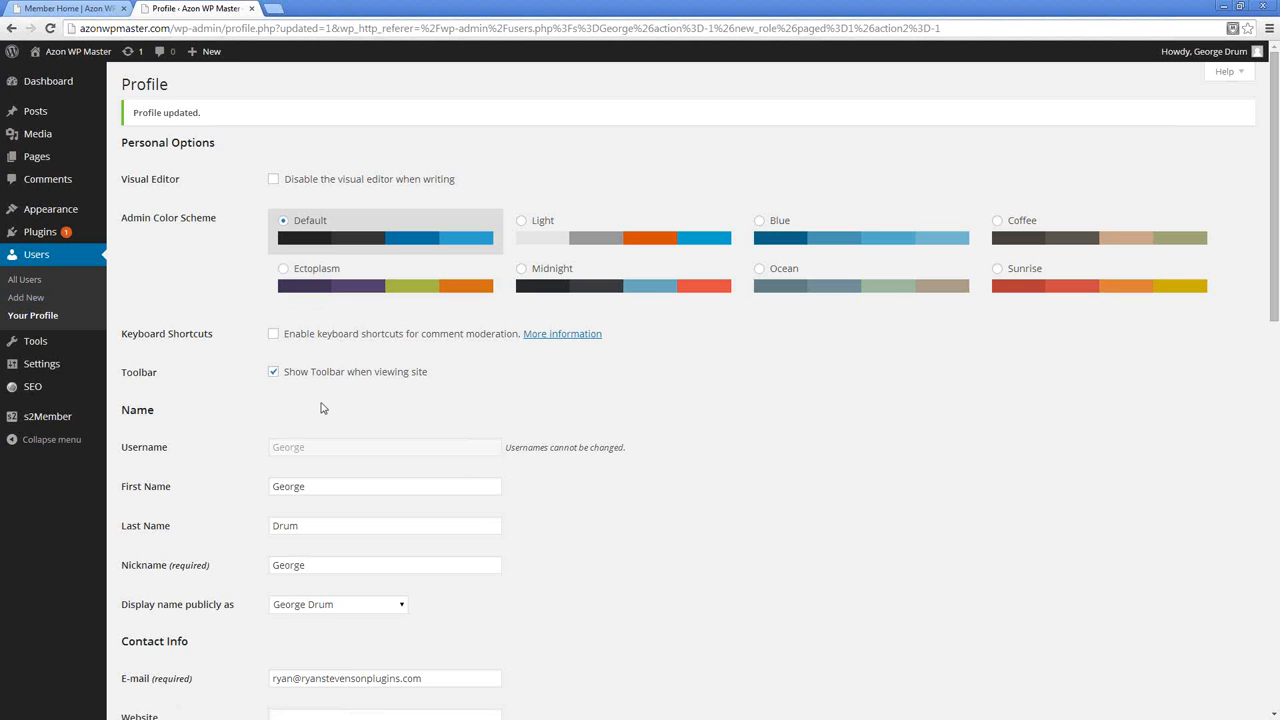
Start a new user and enter its username and the user's e-mail address
{"action": "left_click", "coordinate": [25, 298]}
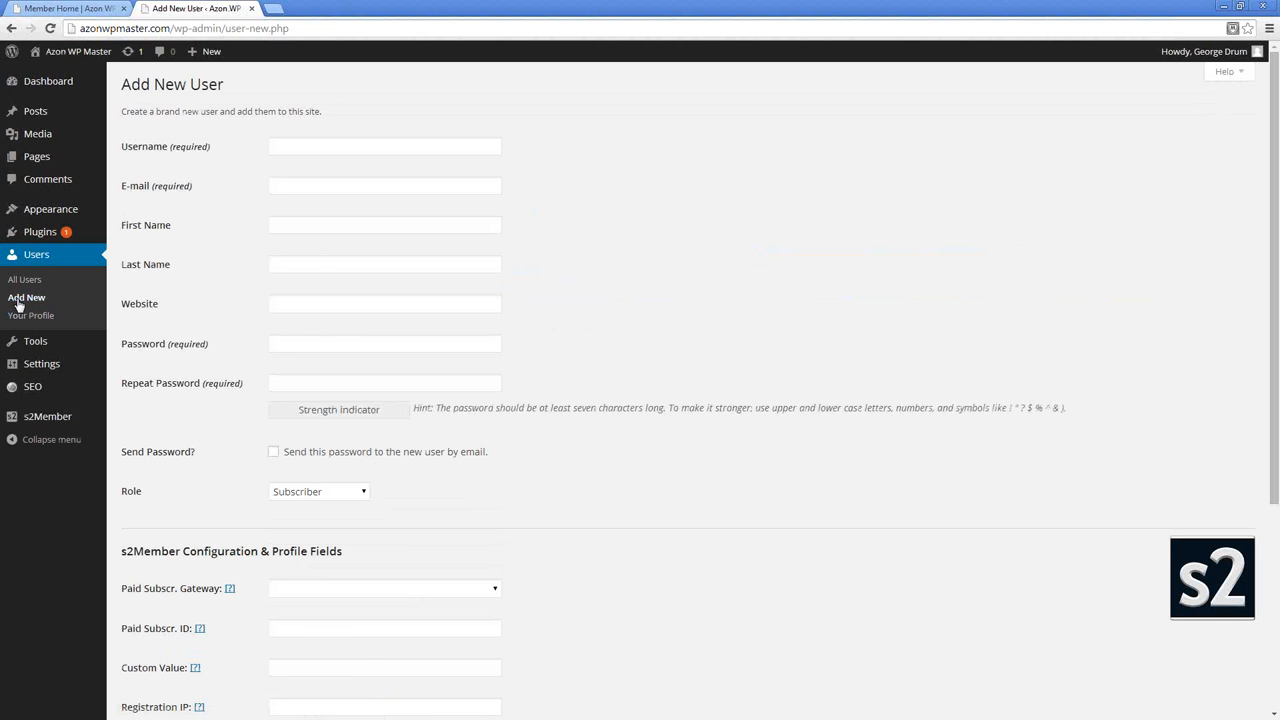
{"action": "left_click", "coordinate": [289, 150]}
{"action": "type", "text": "George2"}
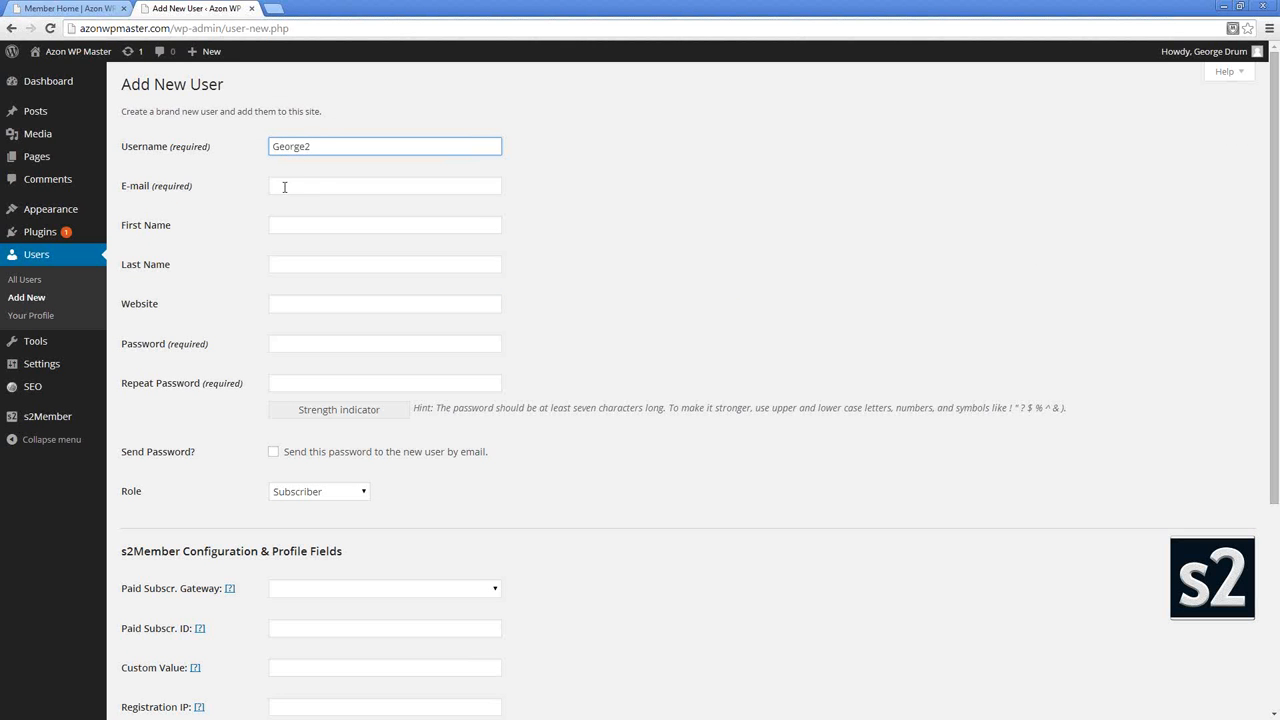
{"action": "left_click", "coordinate": [291, 183]}
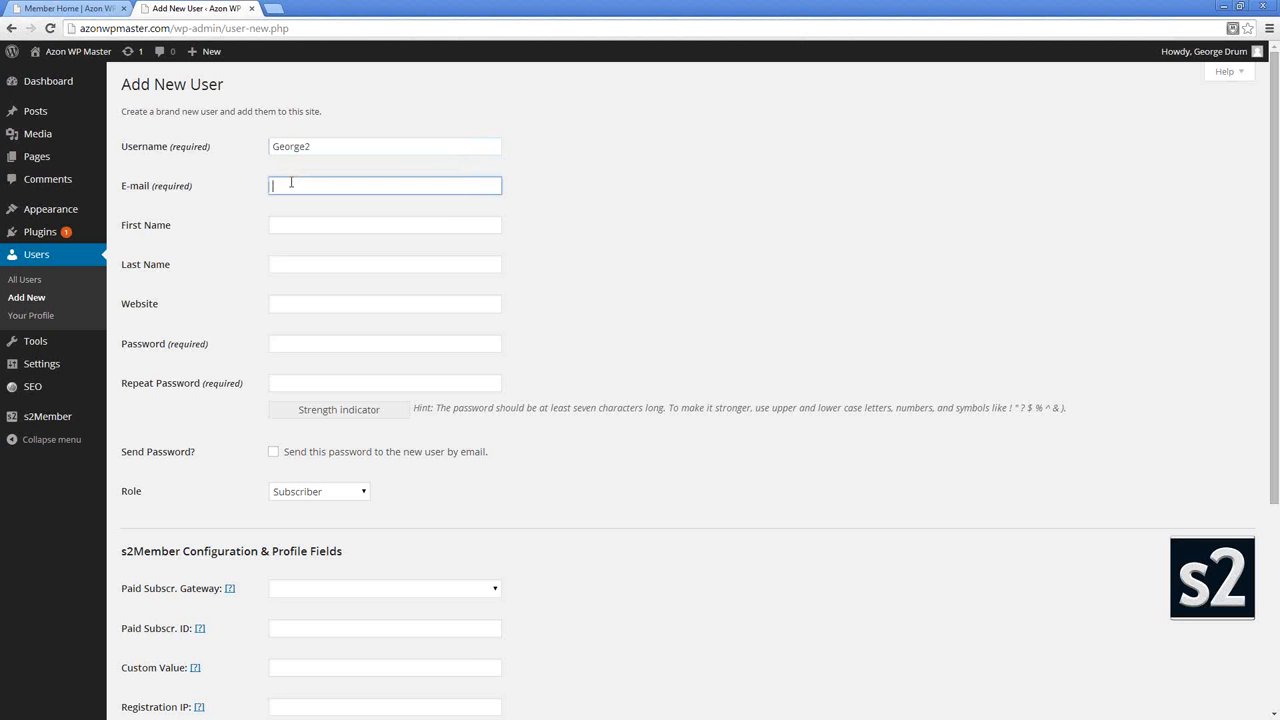
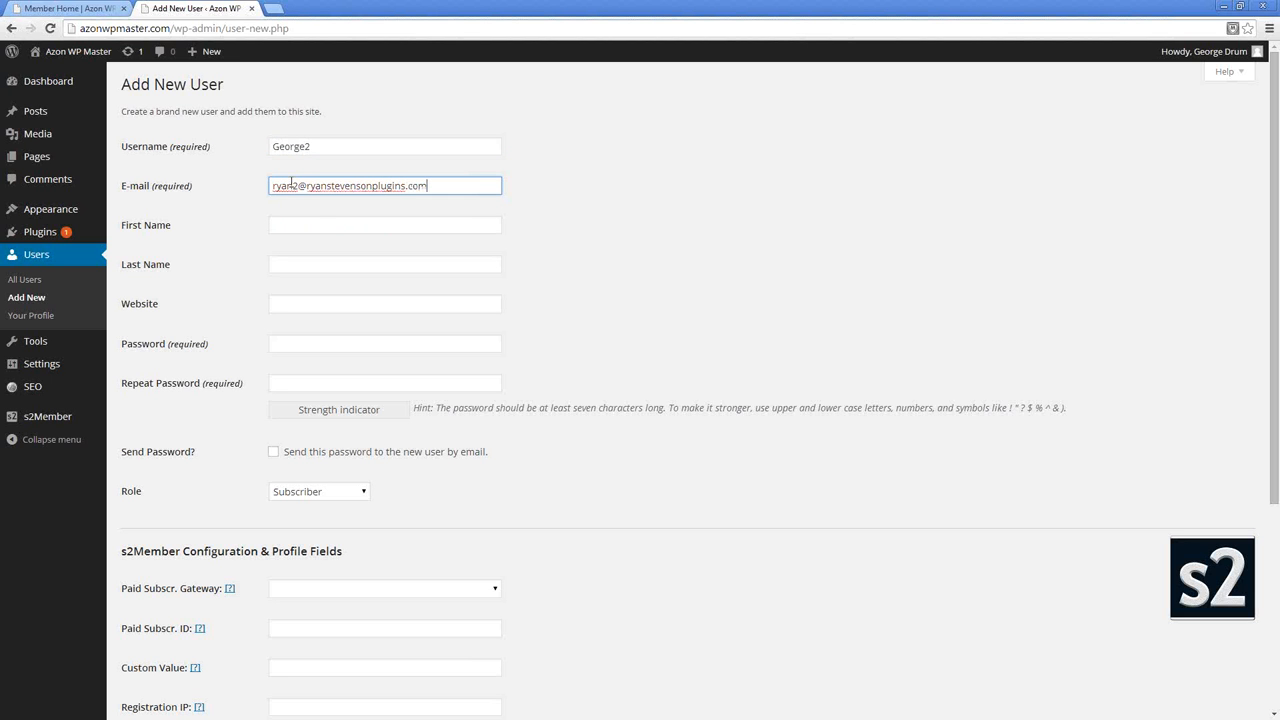
Enter the user's first and last name, then open the Role list
{"action": "left_click", "coordinate": [304, 224]}
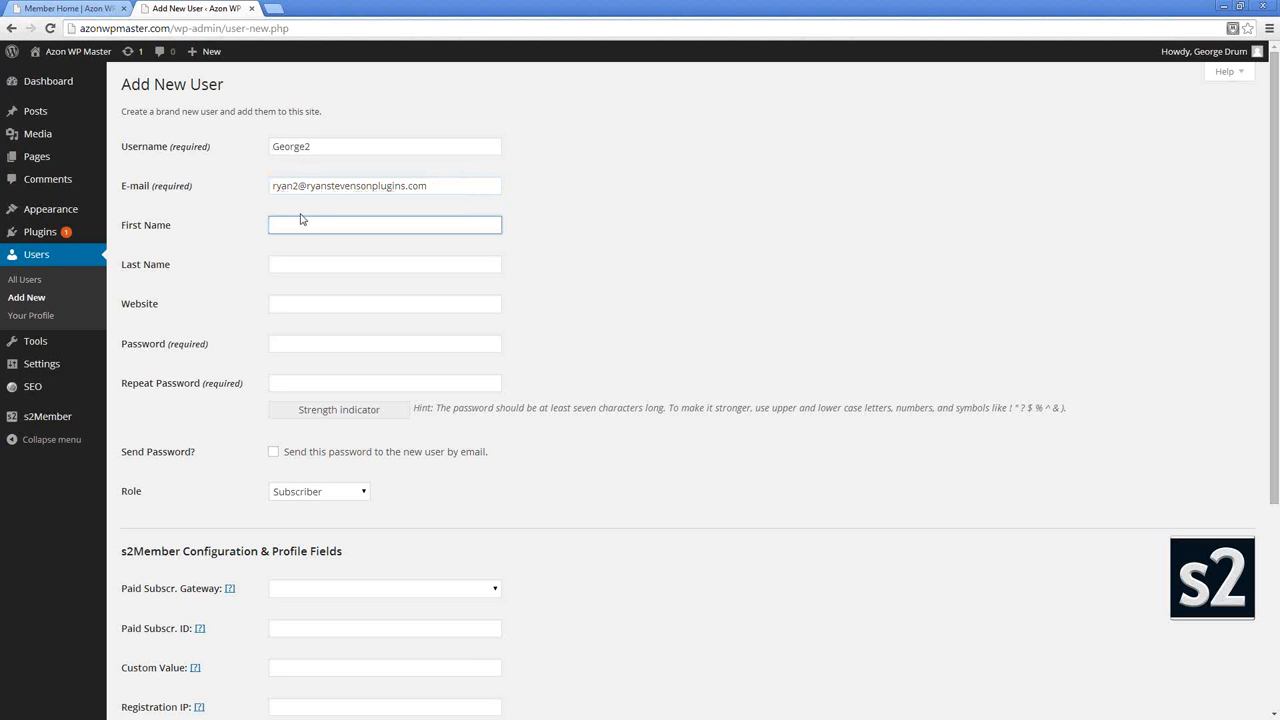
{"action": "key", "text": "Tab"}
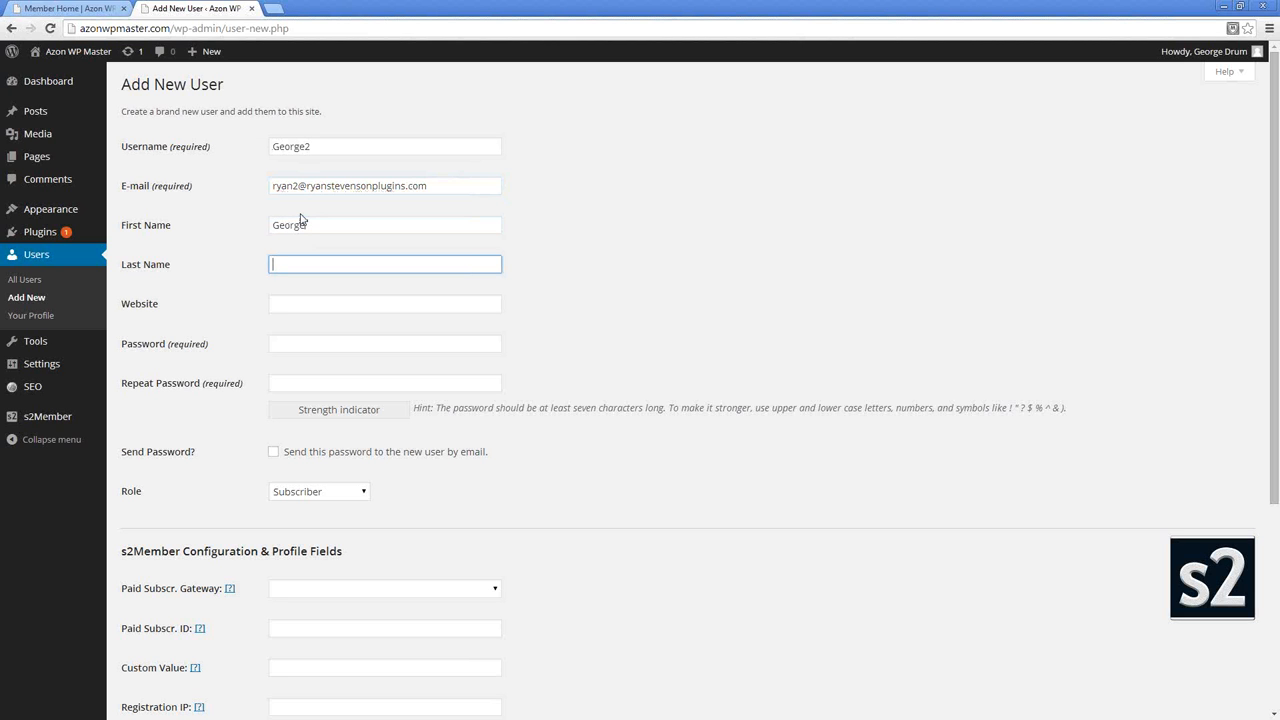
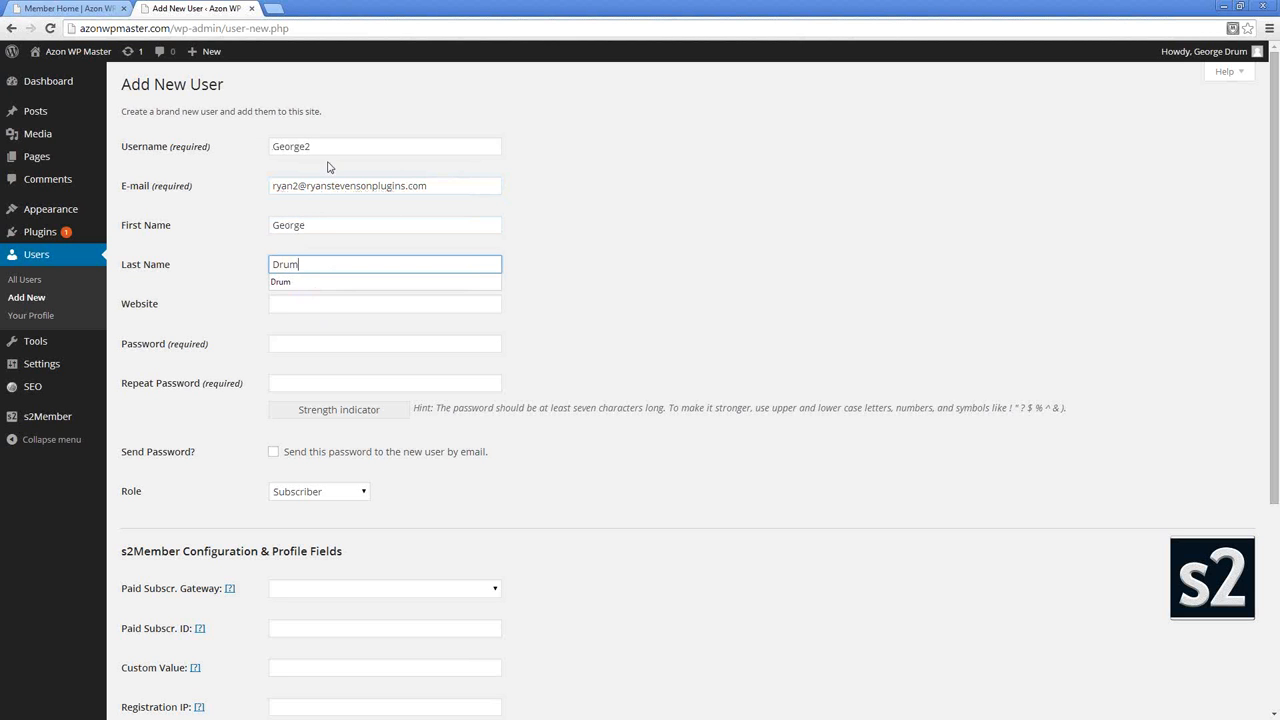
{"action": "left_click", "coordinate": [540, 237]}
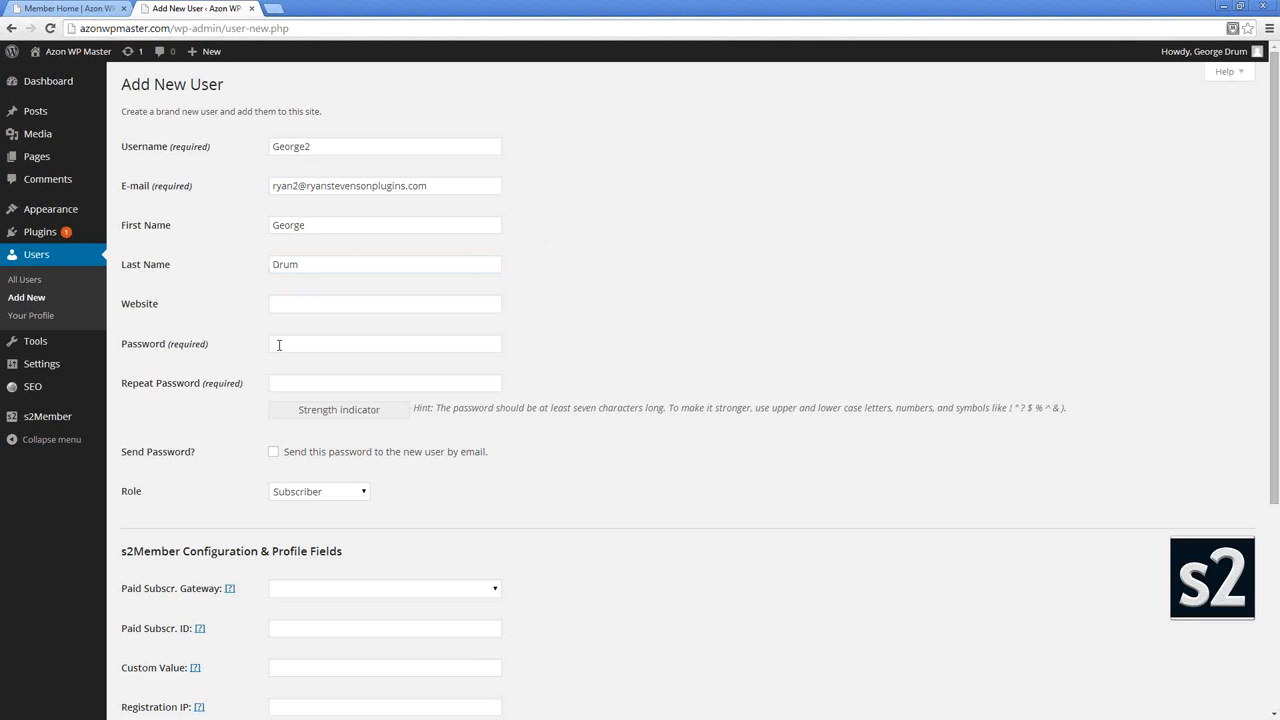
{"action": "left_click", "coordinate": [301, 339]}
{"action": "left_click", "coordinate": [292, 381]}
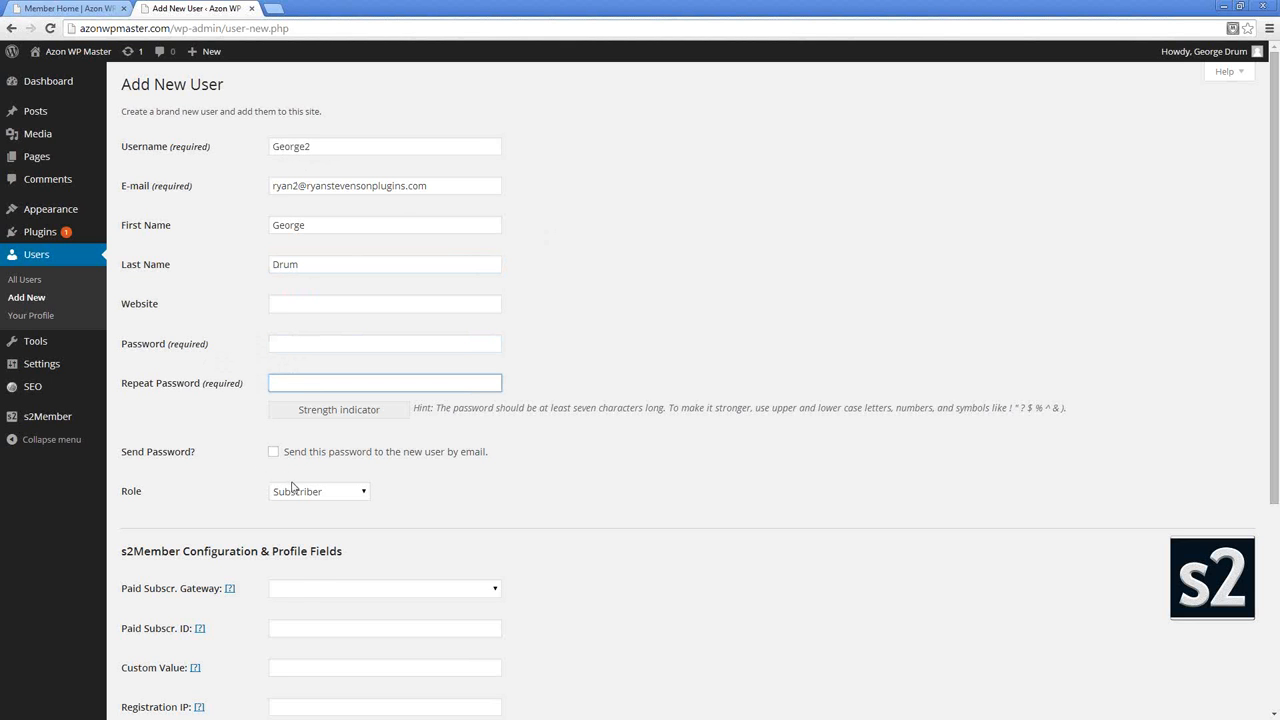
{"action": "left_click", "coordinate": [325, 491]}
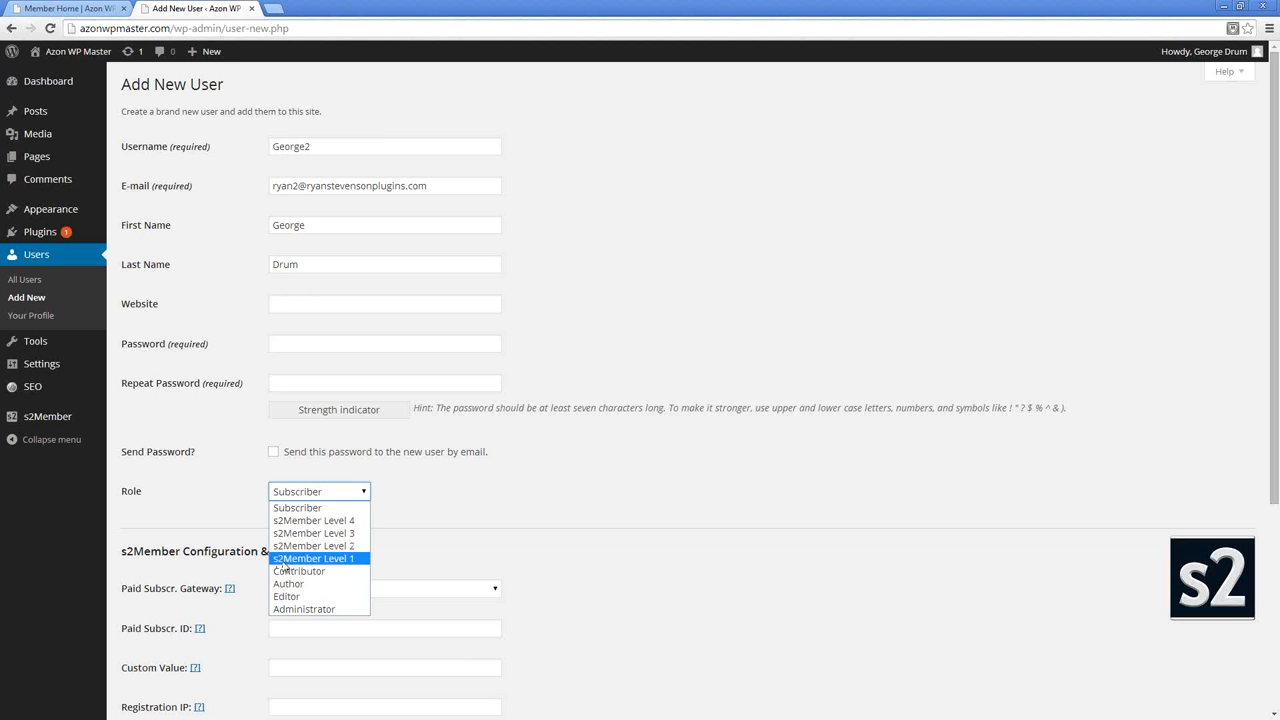
Set the new user's role to s2Member Level 1
{"action": "left_click", "coordinate": [350, 559]}
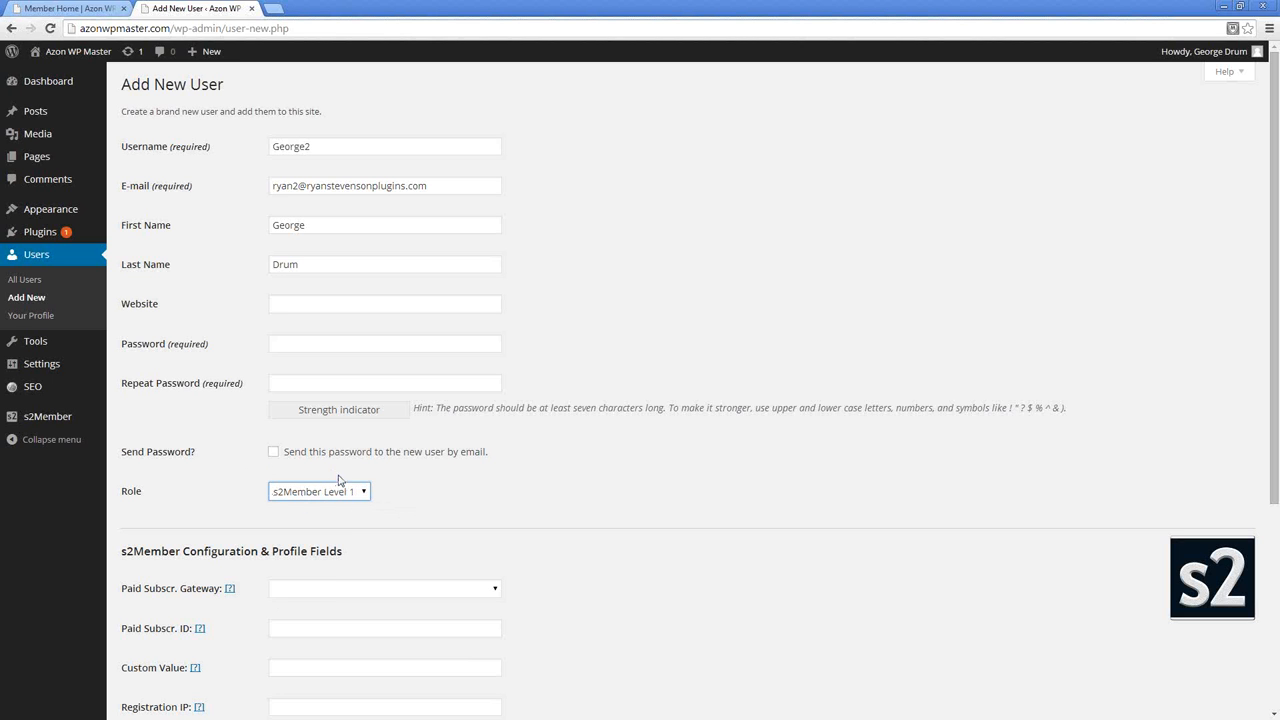
{"action": "left_click", "coordinate": [283, 344]}
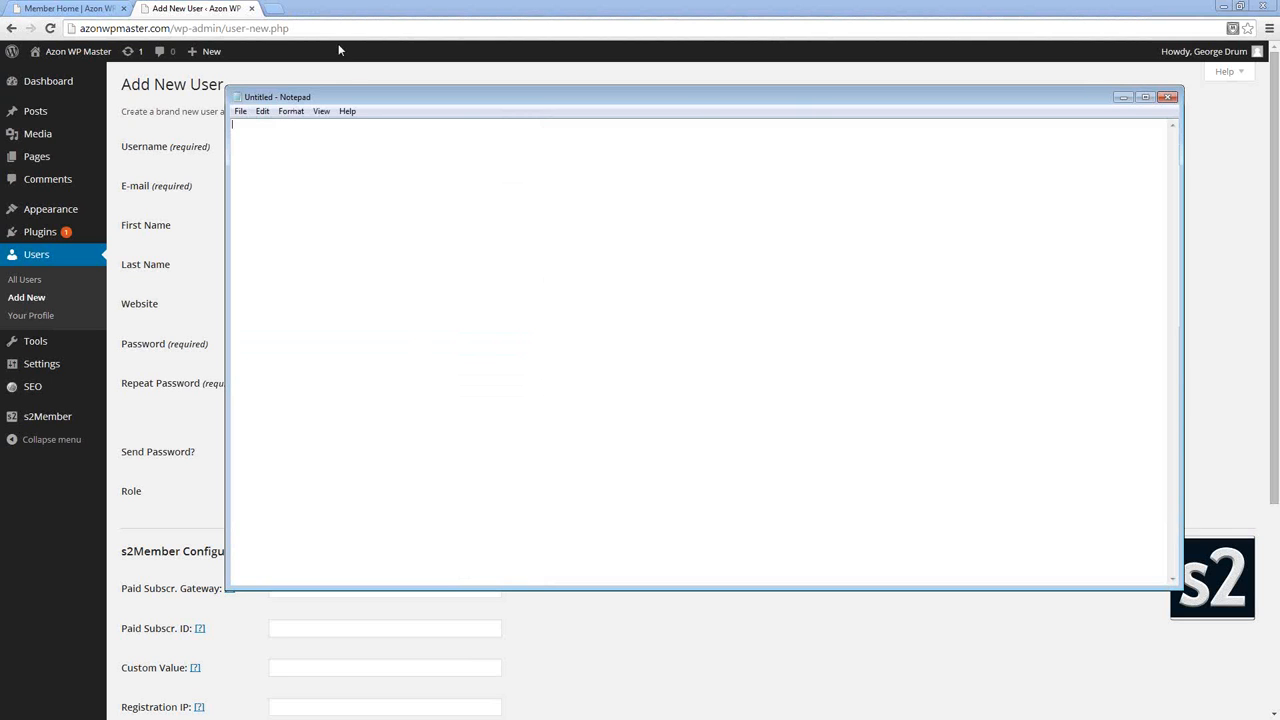
Type a strong password into a Notepad note on the right half and select it
{"action": "left_click_drag", "start_coordinate": [344, 93], "coordinate": [675, 74]}
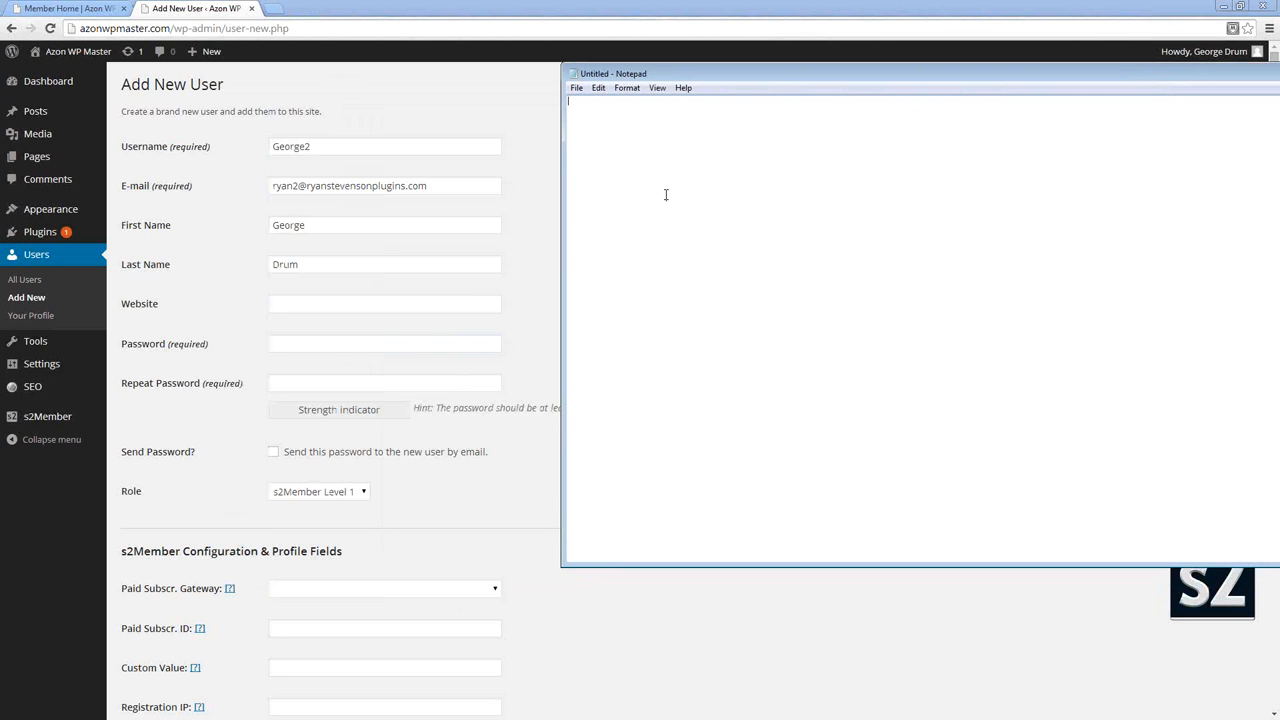
{"action": "left_click_drag", "start_coordinate": [642, 107], "coordinate": [528, 103]}
Paste the drafted password into both Password and Repeat Password fields, then hide Notepad
{"action": "left_click", "coordinate": [272, 346]}
{"action": "left_click", "coordinate": [272, 346]}
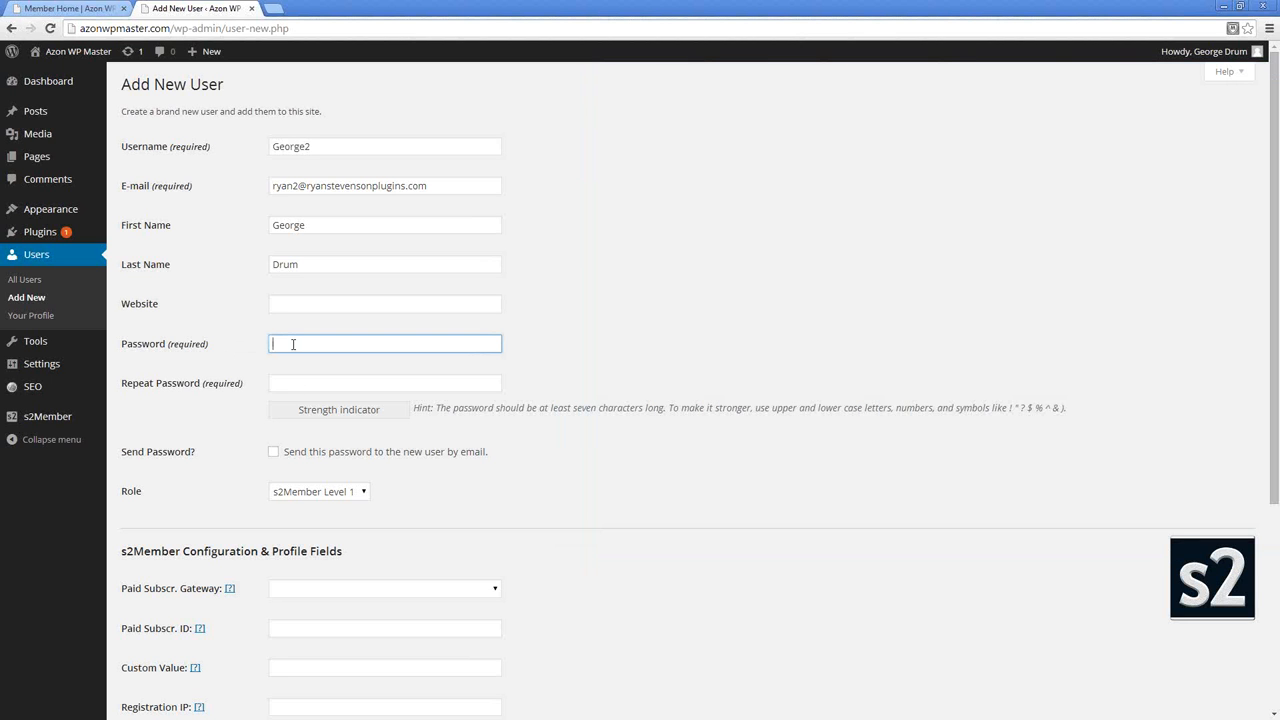
{"action": "key", "text": "ctrl+v"}
{"action": "left_click", "coordinate": [281, 378]}
{"action": "key", "text": "ctrl+v"}
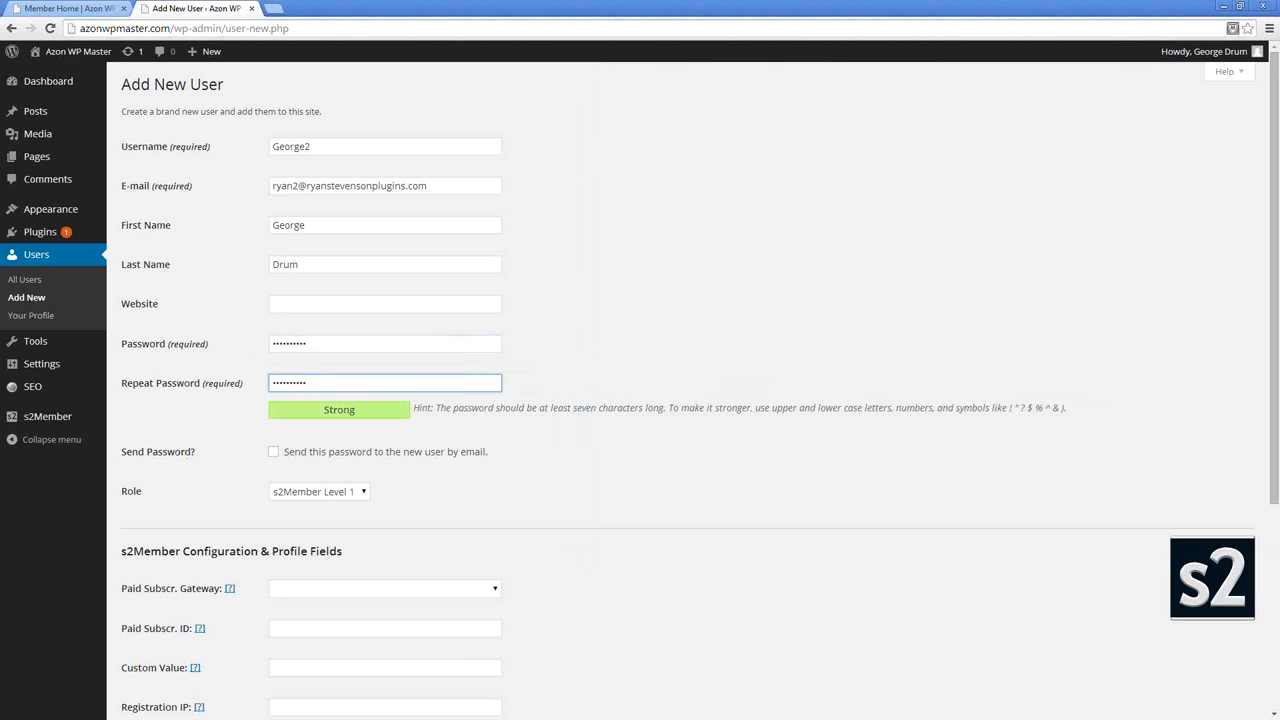
{"action": "key", "text": "alt+Tab"}
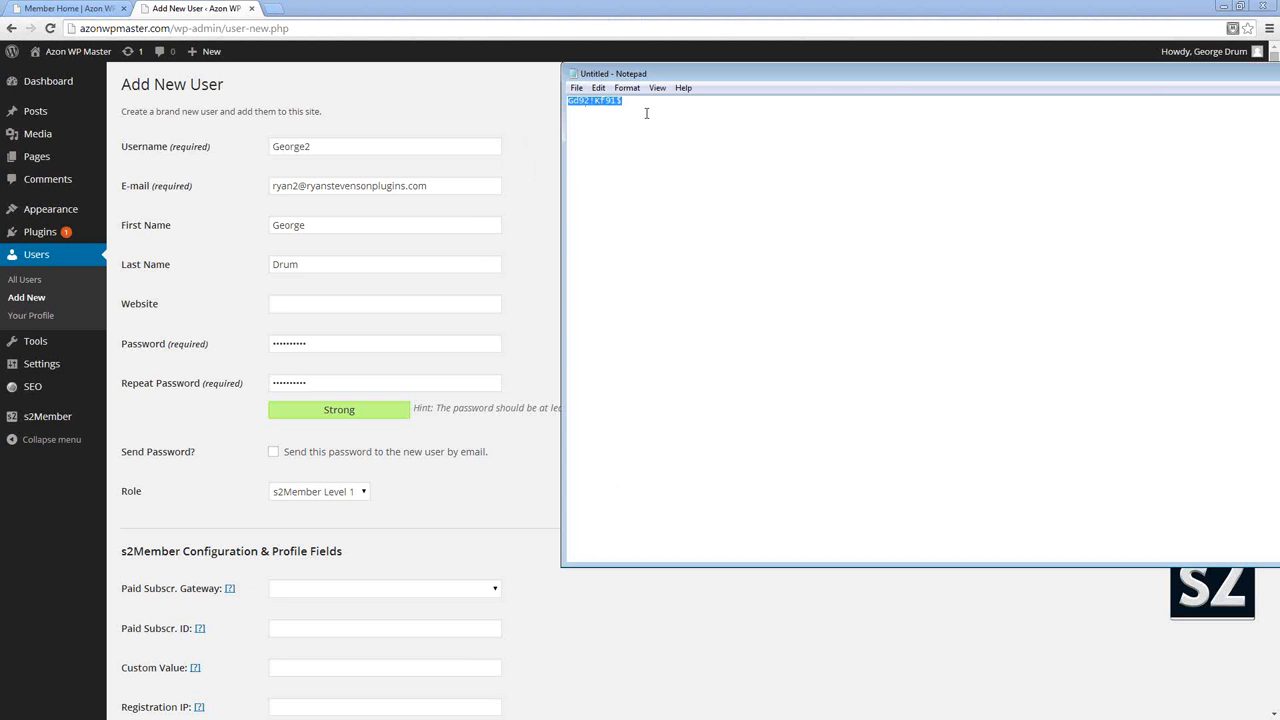
{"action": "key", "text": "alt+Tab"}
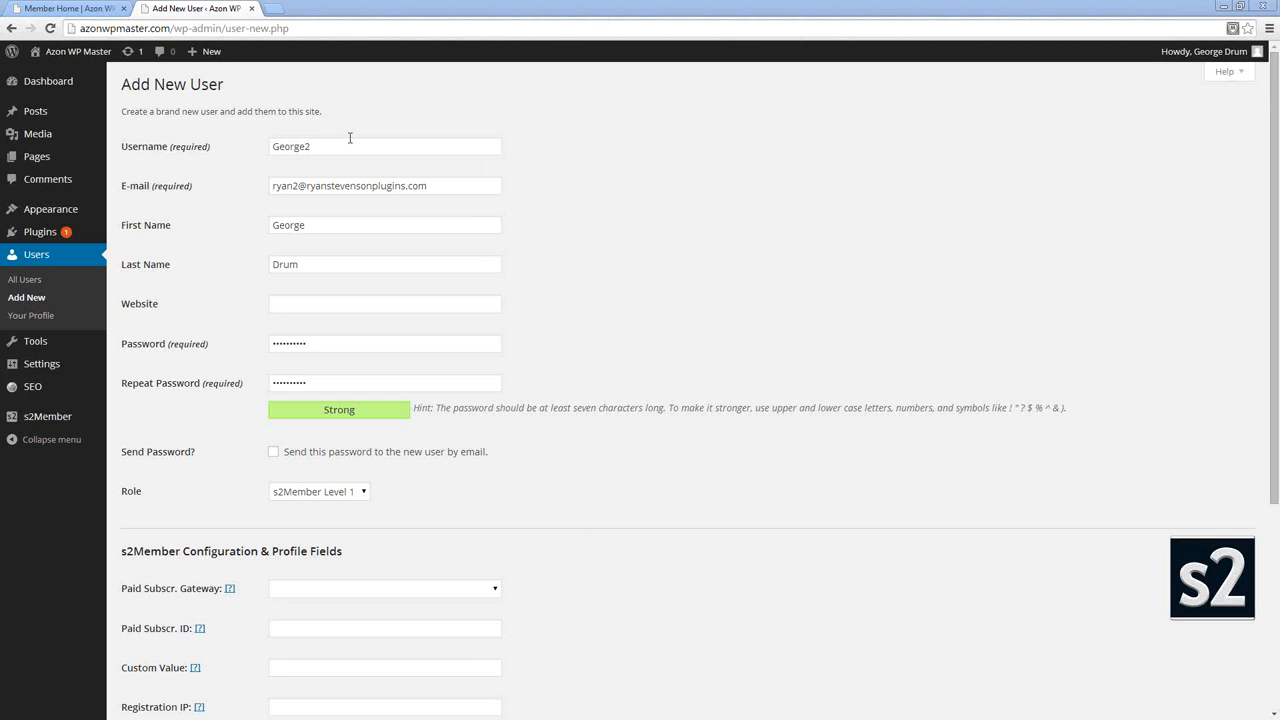
{"action": "left_click", "coordinate": [334, 146]}
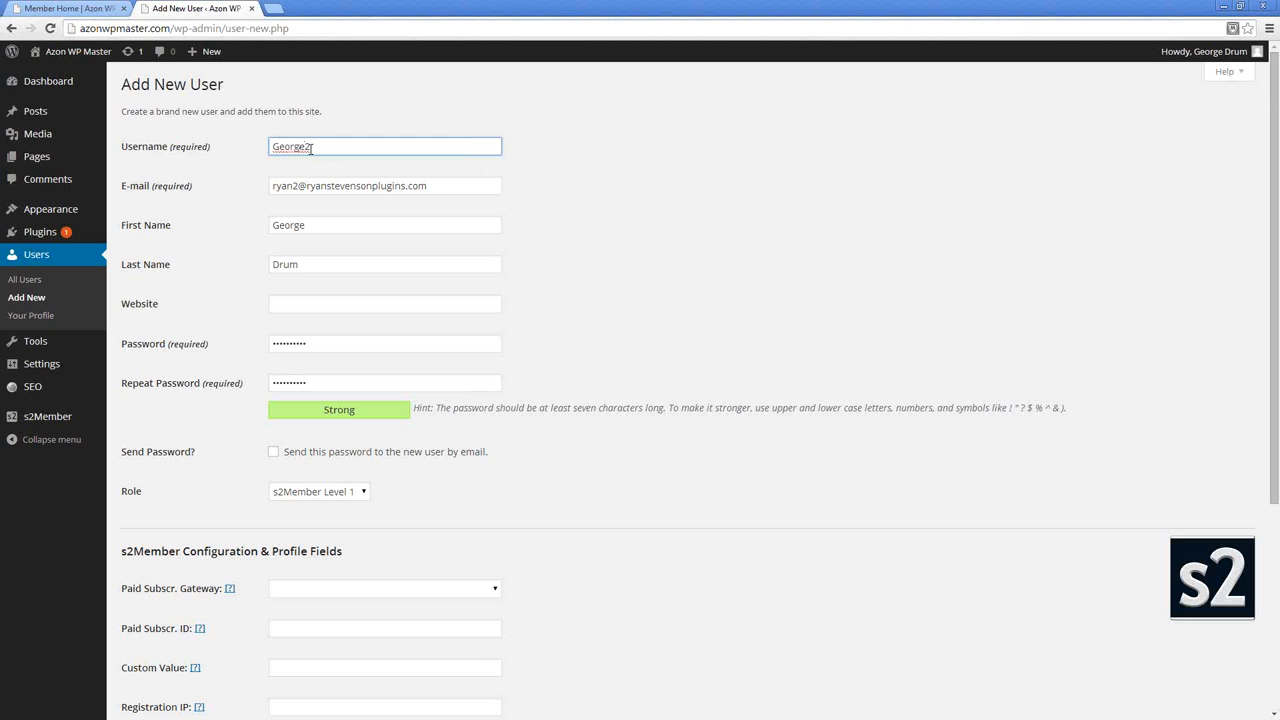
Replace the placeholder username with a lowercase first-and-last-name username
{"action": "double_click", "coordinate": [300, 146]}
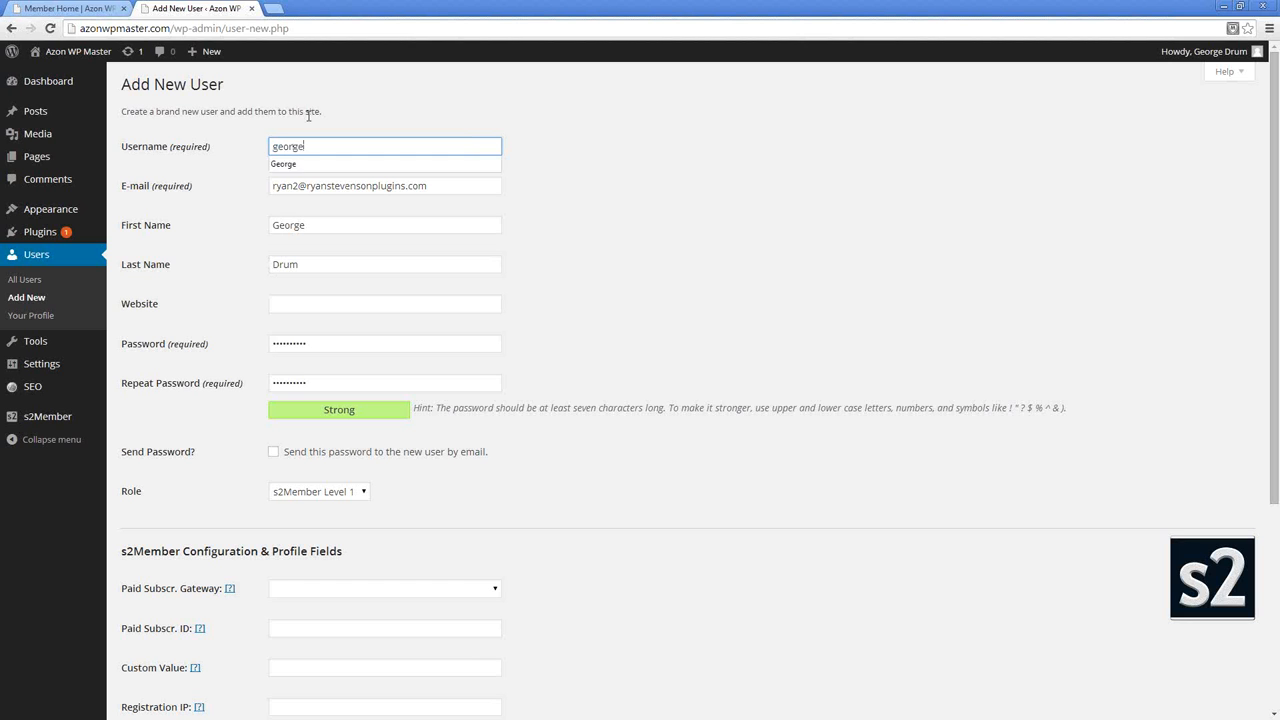
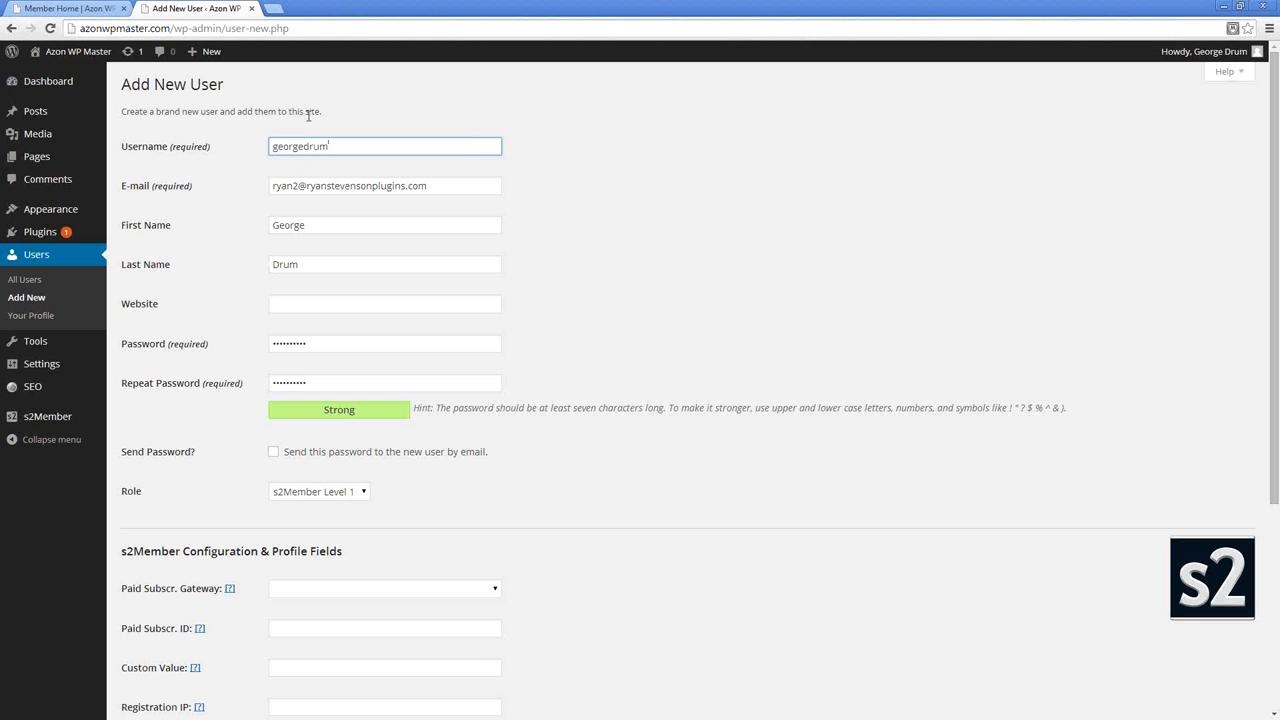
{"action": "double_click", "coordinate": [296, 148]}
{"action": "left_click_drag", "start_coordinate": [438, 189], "coordinate": [225, 183]}
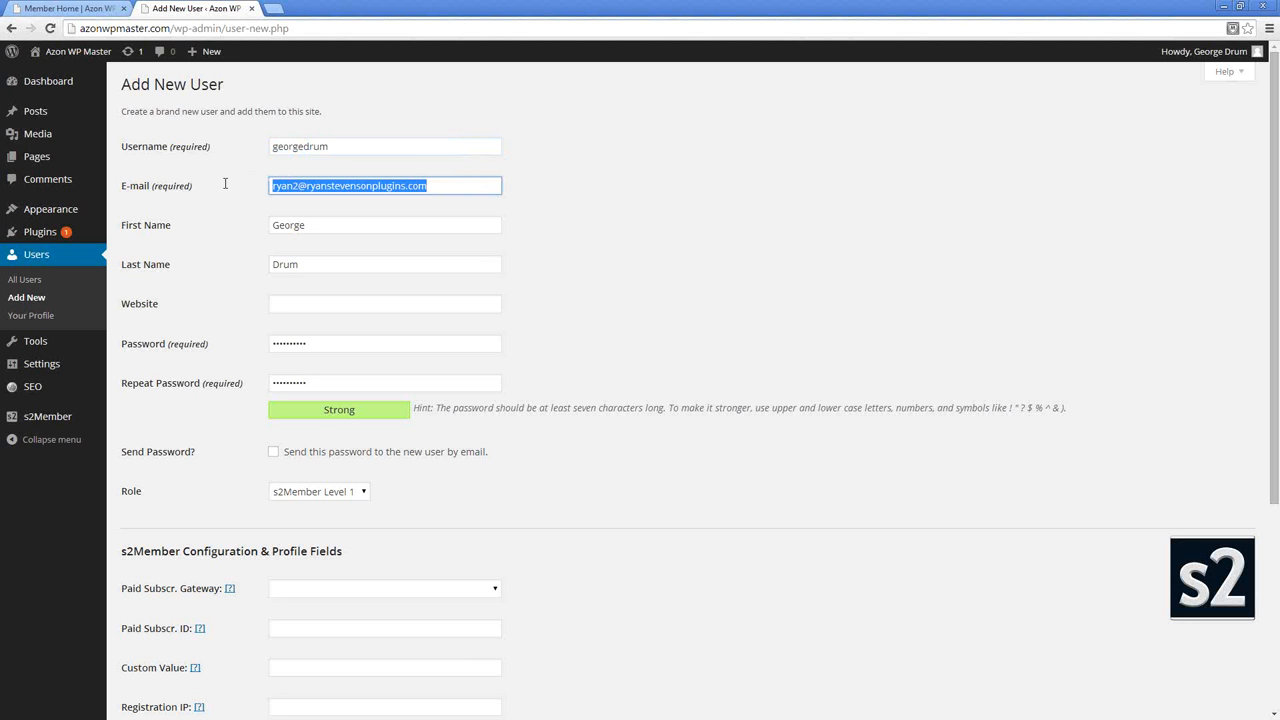
{"action": "left_click", "coordinate": [589, 272]}
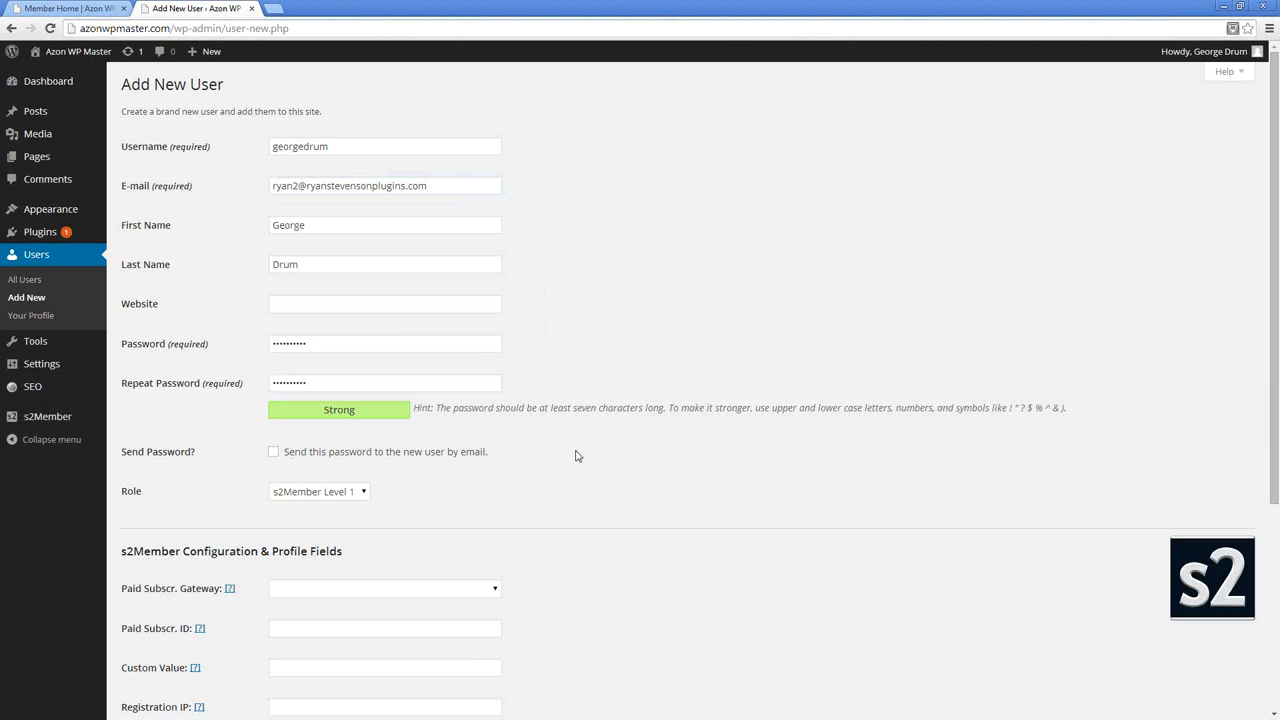
Enter OTO as the member's s2Member Custom Value
{"action": "scroll", "coordinate": [540, 460], "scroll_direction": "down", "scroll_amount": 2}
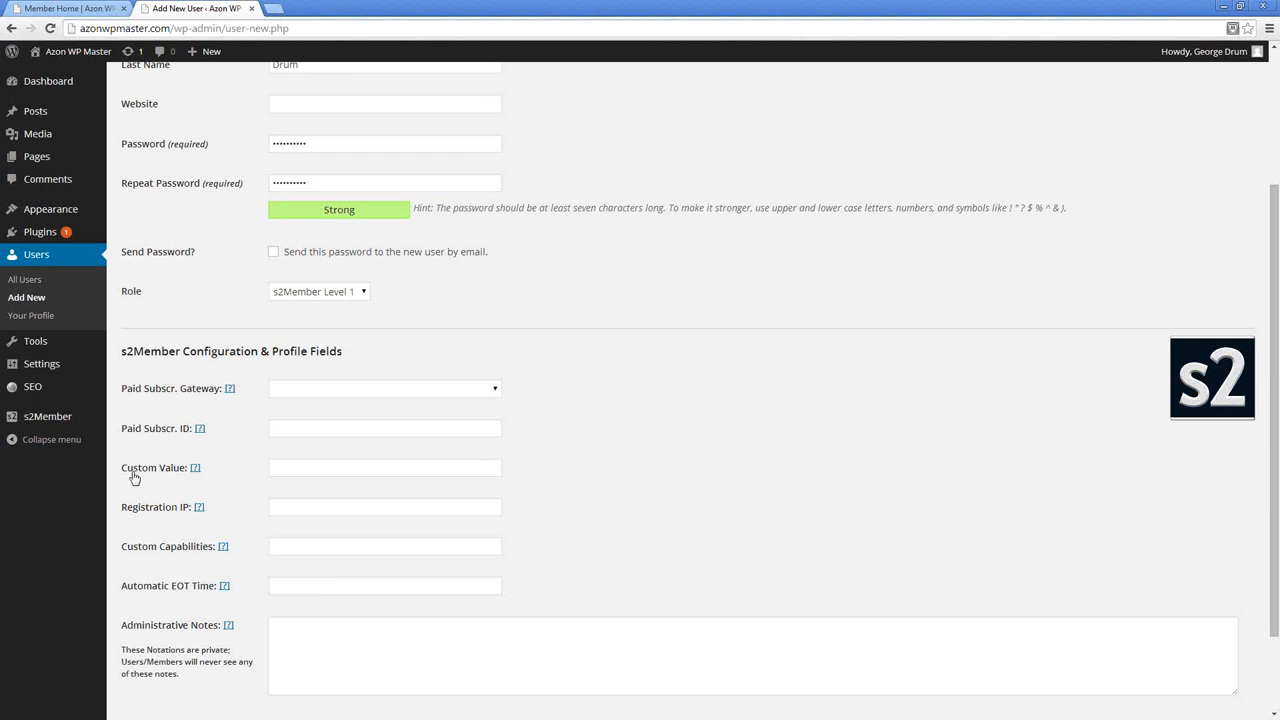
{"action": "left_click", "coordinate": [287, 467]}
{"action": "type", "text": "OTO"}
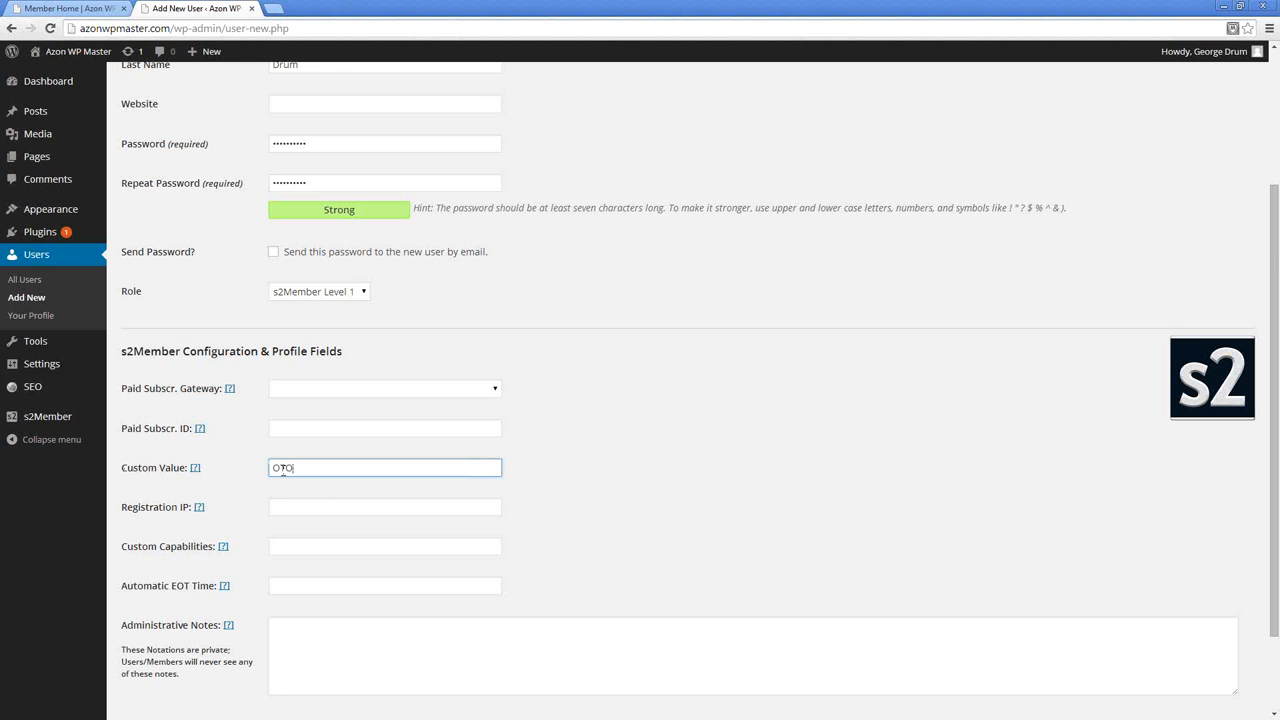
{"action": "scroll", "coordinate": [283, 470], "scroll_direction": "down", "scroll_amount": 2}
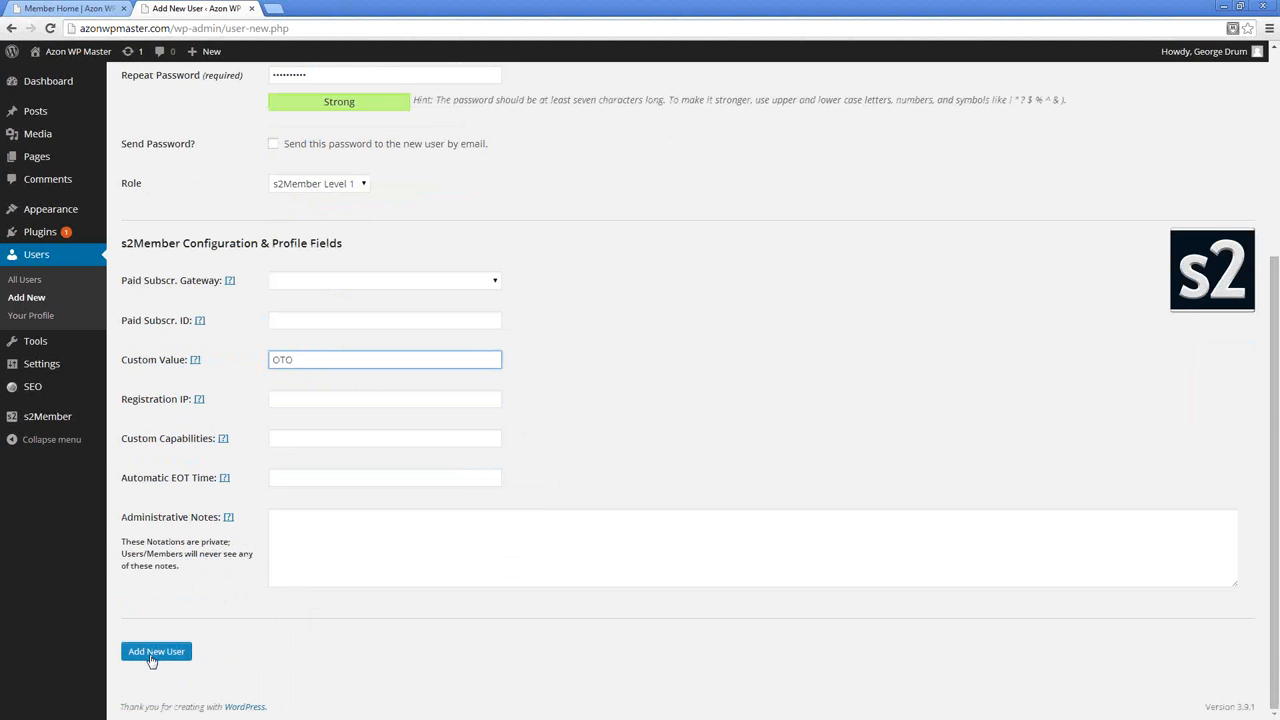
{"action": "scroll", "coordinate": [726, 360], "scroll_direction": "up", "scroll_amount": 3}
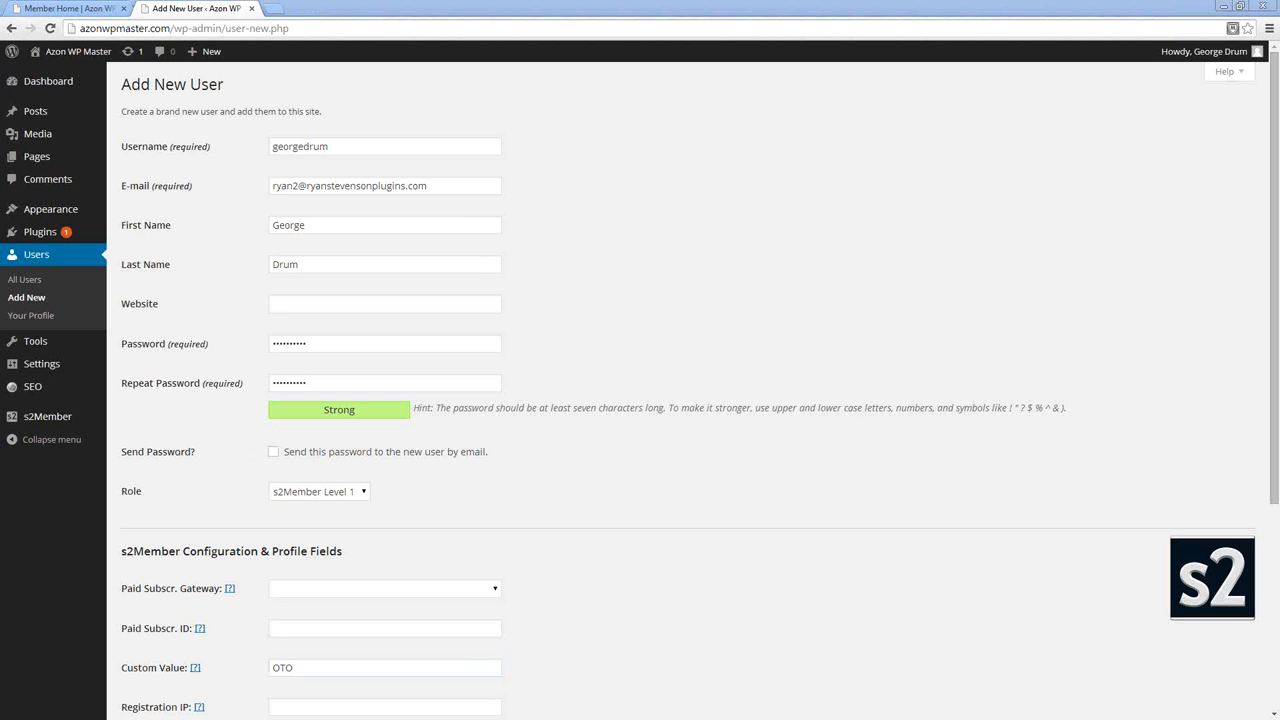
{"action": "left_click_drag", "start_coordinate": [1279, 100], "coordinate": [738, 156]}
{"action": "left_click", "coordinate": [583, 183]}
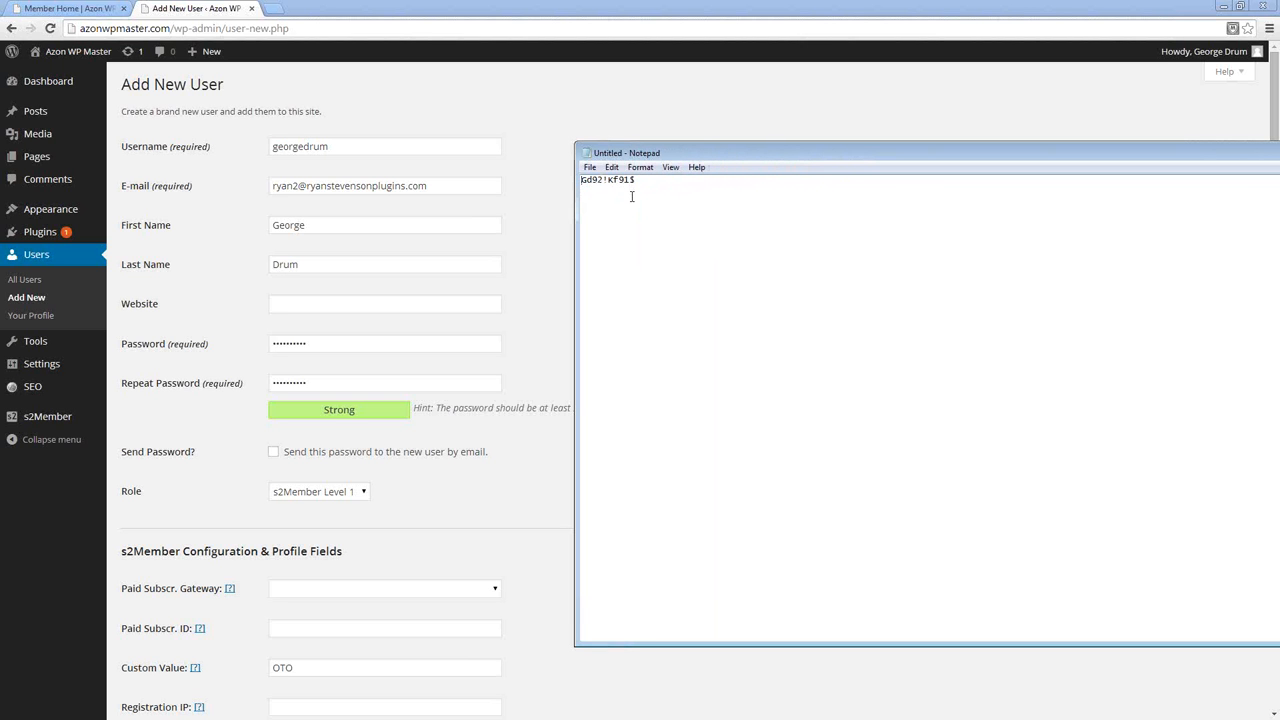
{"action": "key", "text": "Return"}
{"action": "left_click_drag", "start_coordinate": [654, 200], "coordinate": [533, 168]}
{"action": "left_click", "coordinate": [592, 187]}
{"action": "left_click", "coordinate": [583, 181]}
{"action": "key", "text": "Return"}
{"action": "key", "text": "Return"}
{"action": "key", "text": "Up"}
{"action": "type", "text": "http://azonwpmaster.com/"}
Prefix the two credential lines with the p: and u: labels
{"action": "left_click", "coordinate": [685, 197]}
{"action": "key", "text": "Home"}
{"action": "type", "text": "p:"}
{"action": "left_click", "coordinate": [633, 224]}
{"action": "key", "text": "Home"}
{"action": "type", "text": "u:"}
{"action": "key", "text": "Return"}
Bring the browser forward and go to Users > All Users
{"action": "left_click", "coordinate": [200, 491]}
{"action": "scroll", "coordinate": [553, 387], "scroll_direction": "down", "scroll_amount": 3}
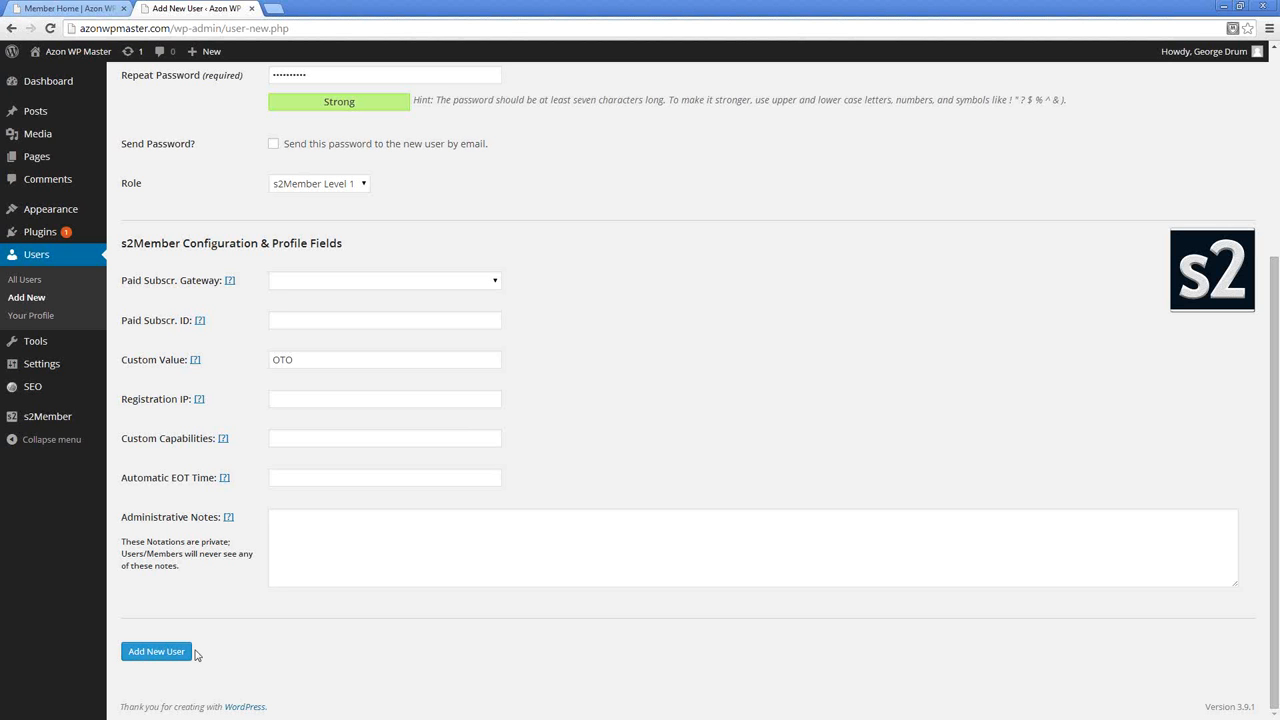
{"action": "left_click", "coordinate": [18, 280]}
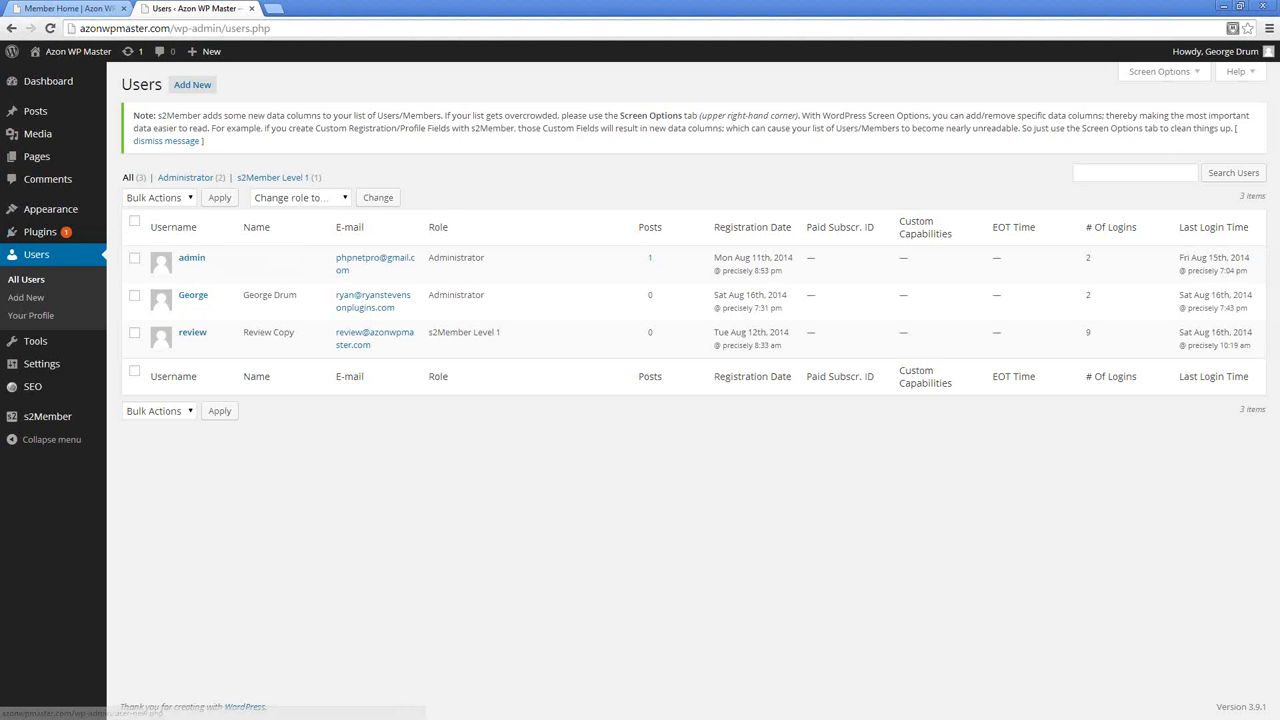
Open the site in a new tab, load its /buy page and pause the video
{"action": "mouse_move", "coordinate": [75, 51]}
{"action": "right_click", "coordinate": [57, 80]}
{"action": "left_click", "coordinate": [100, 89]}
{"action": "left_click", "coordinate": [323, 8]}
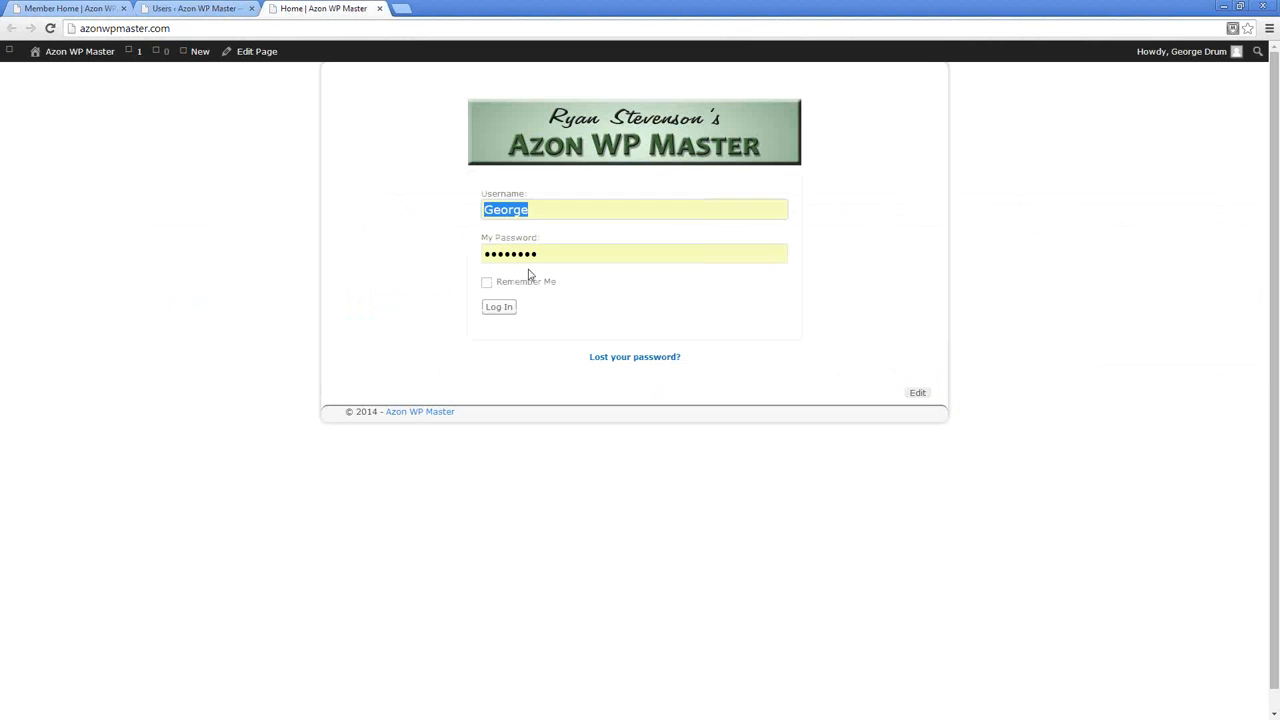
{"action": "left_click", "coordinate": [187, 31]}
{"action": "left_click", "coordinate": [189, 31]}
{"action": "type", "text": "/buy/"}
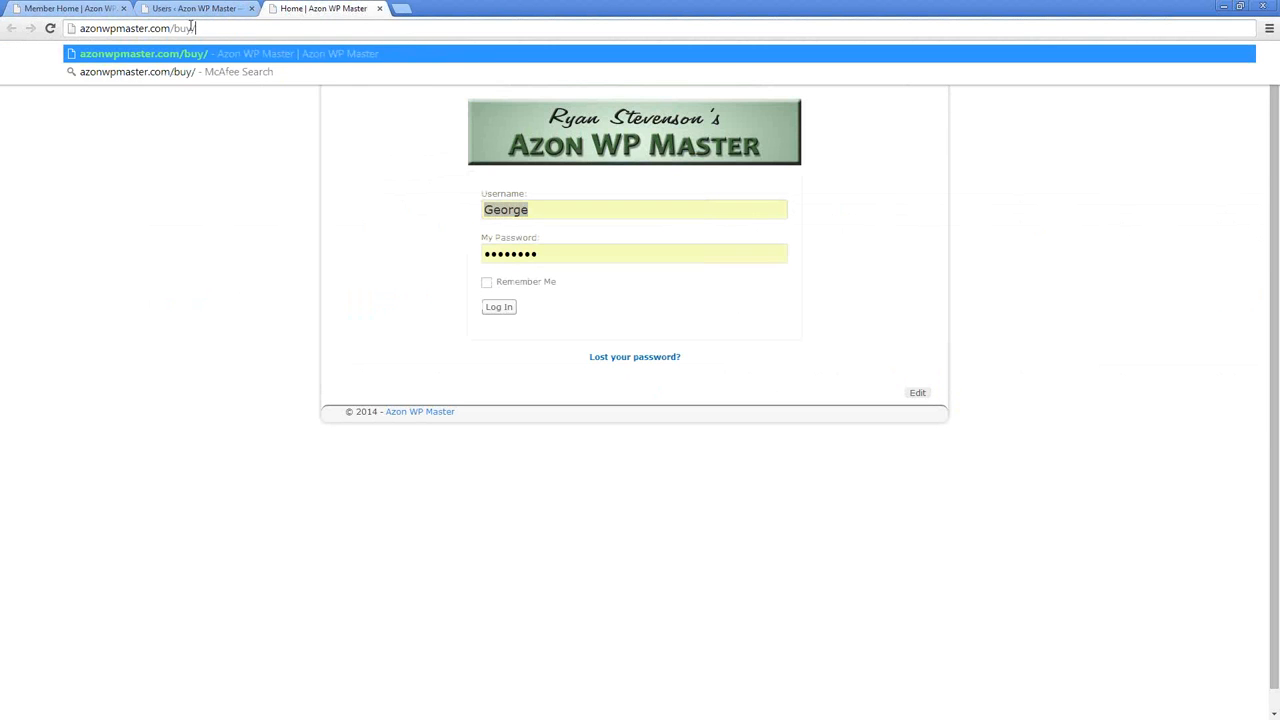
{"action": "key", "text": "Return"}
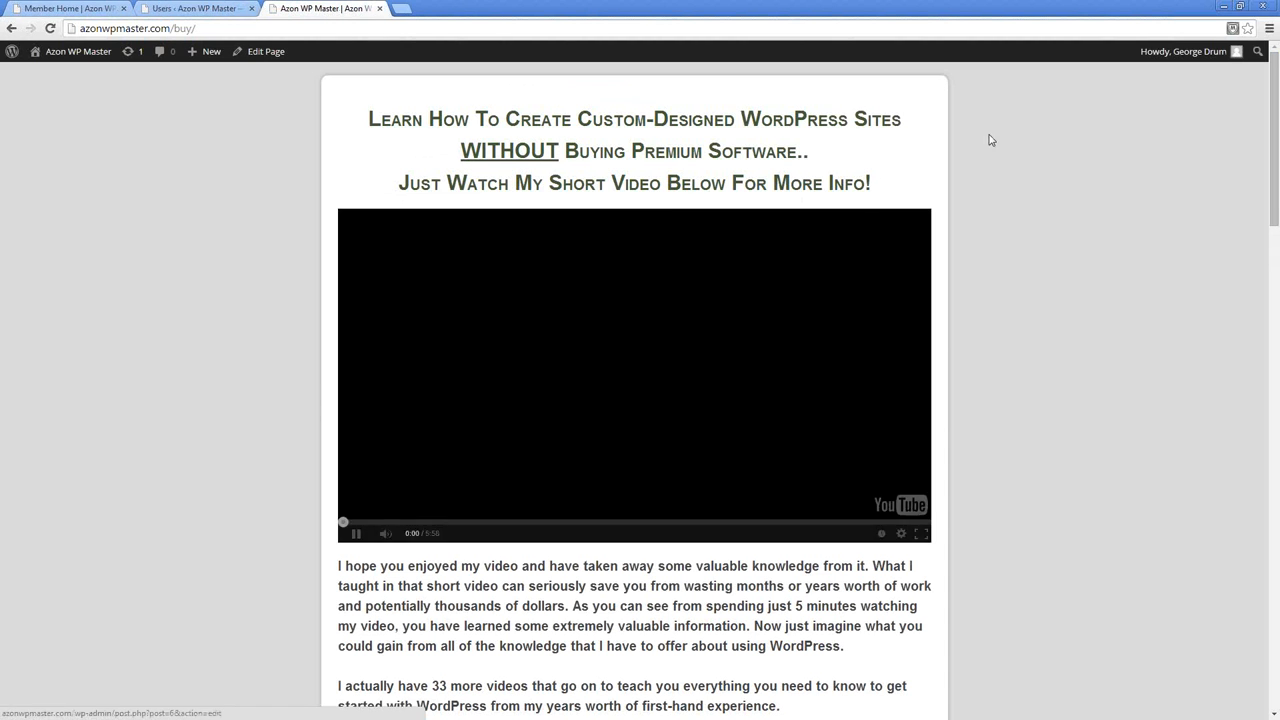
{"action": "left_click", "coordinate": [612, 355]}
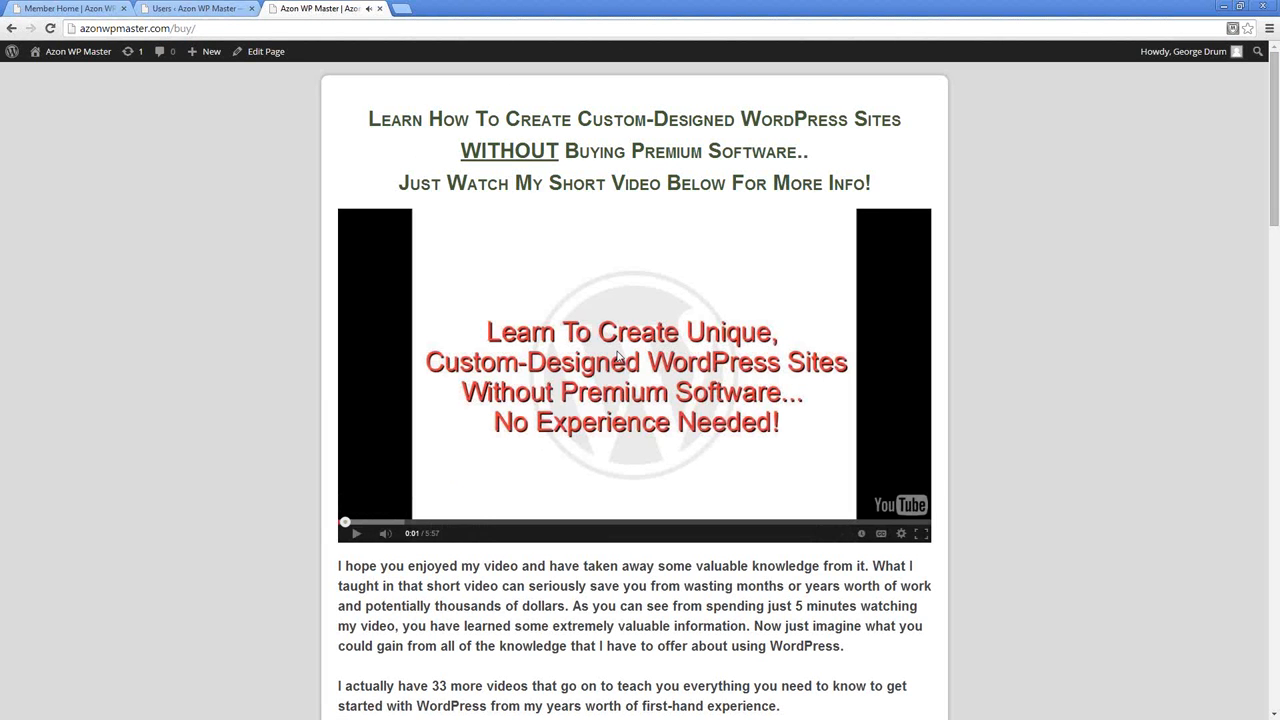
Scroll the /buy sales page down to the 'Only $27.00' Buy Now button and 60-day guarantee
{"action": "scroll", "coordinate": [1044, 508], "scroll_direction": "down", "scroll_amount": 15}
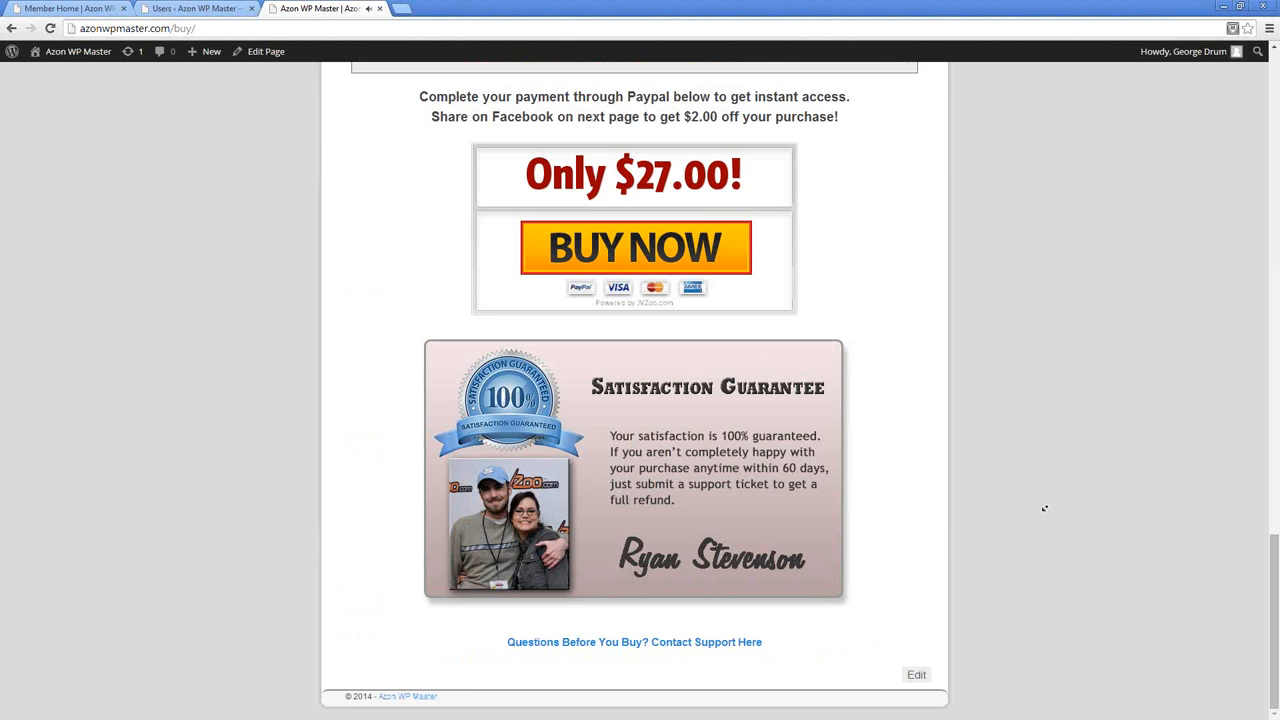